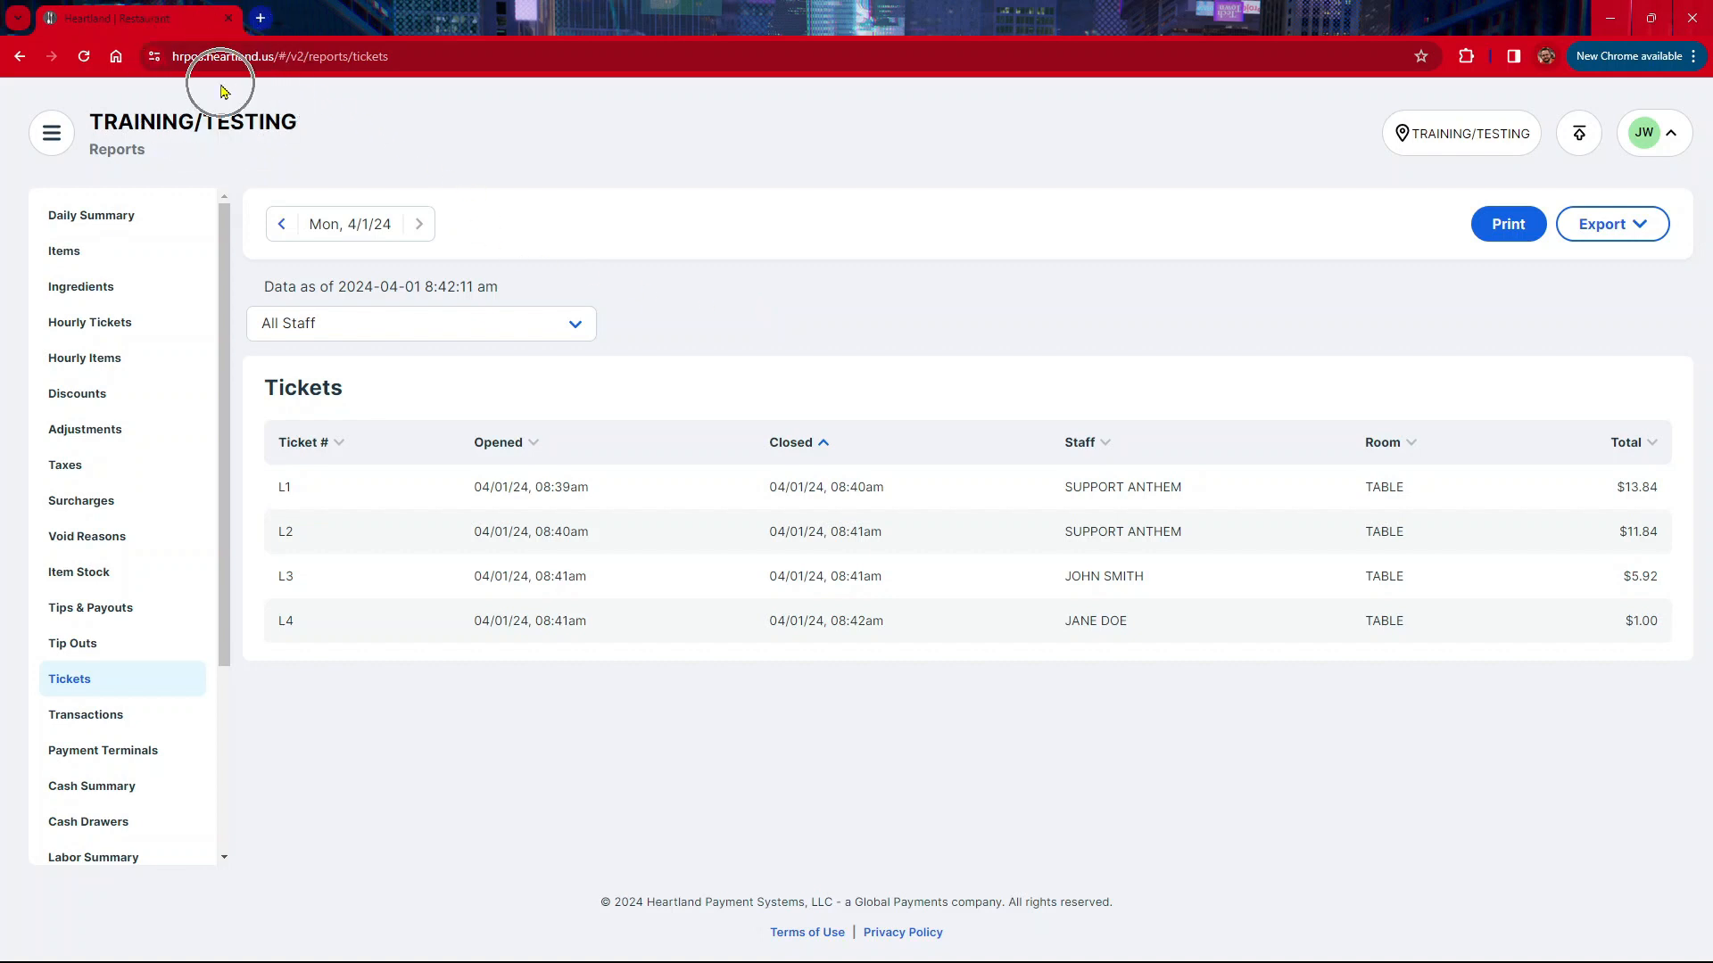
Step: Open the Tickets report in the web portal and the Reports area on the point-of-sale terminal
{"action": "left_click", "coordinate": [51, 135]}
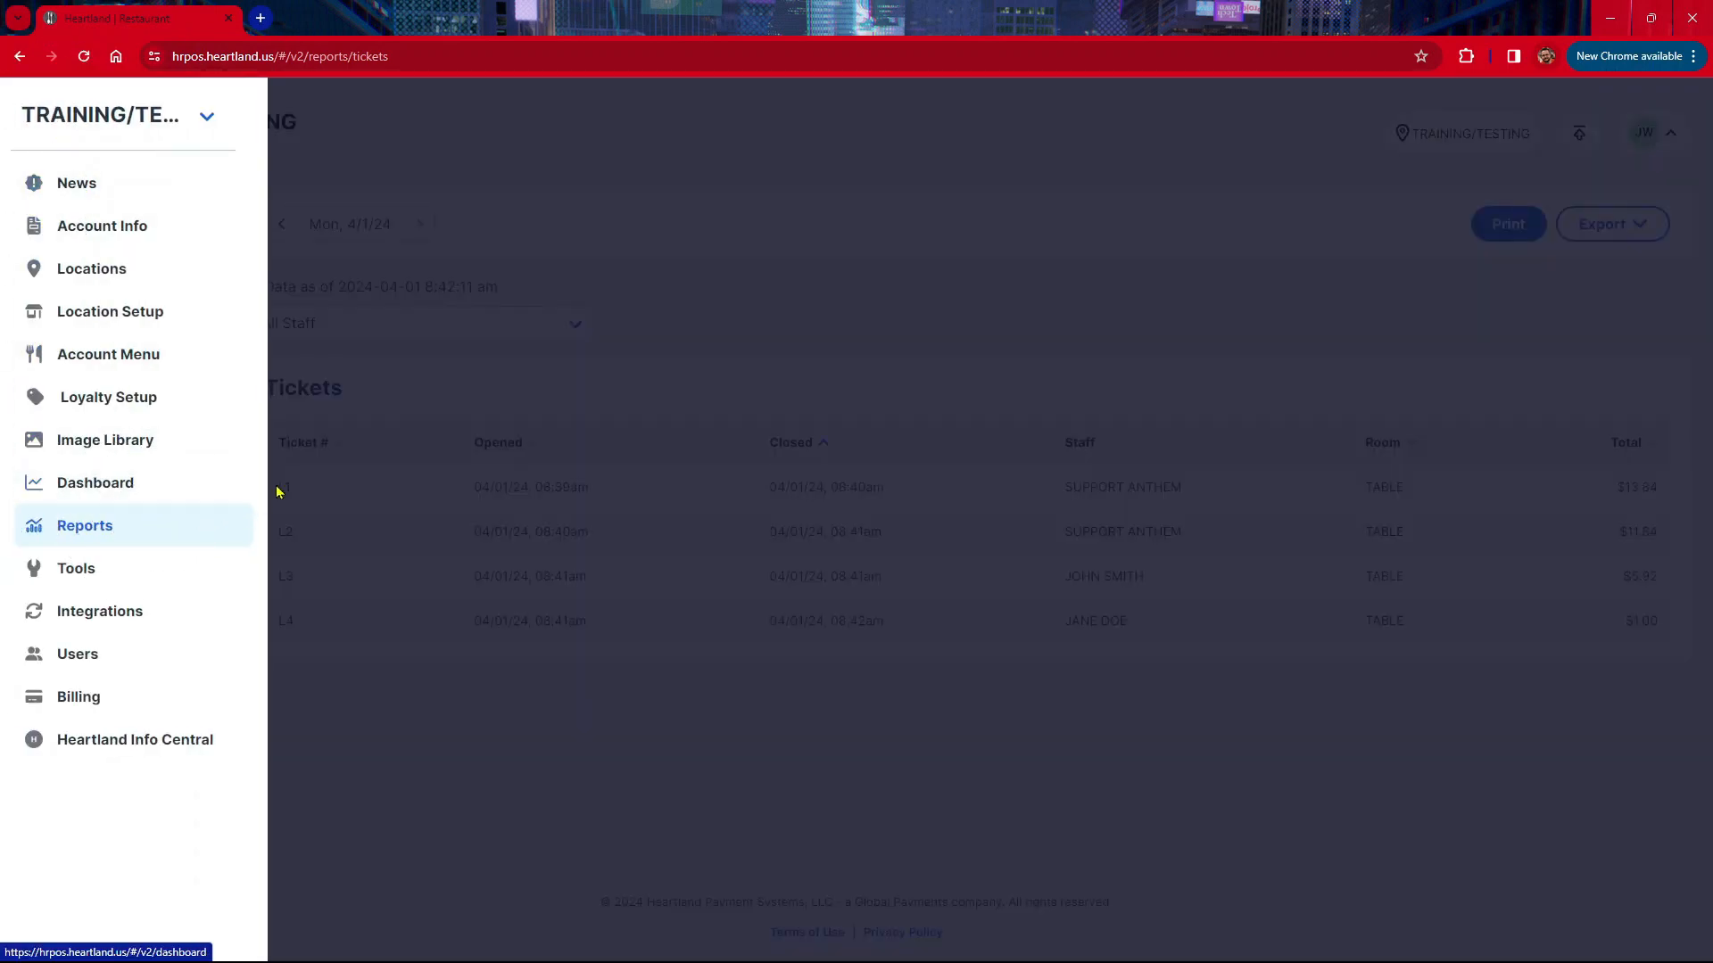
{"action": "left_click", "coordinate": [305, 449]}
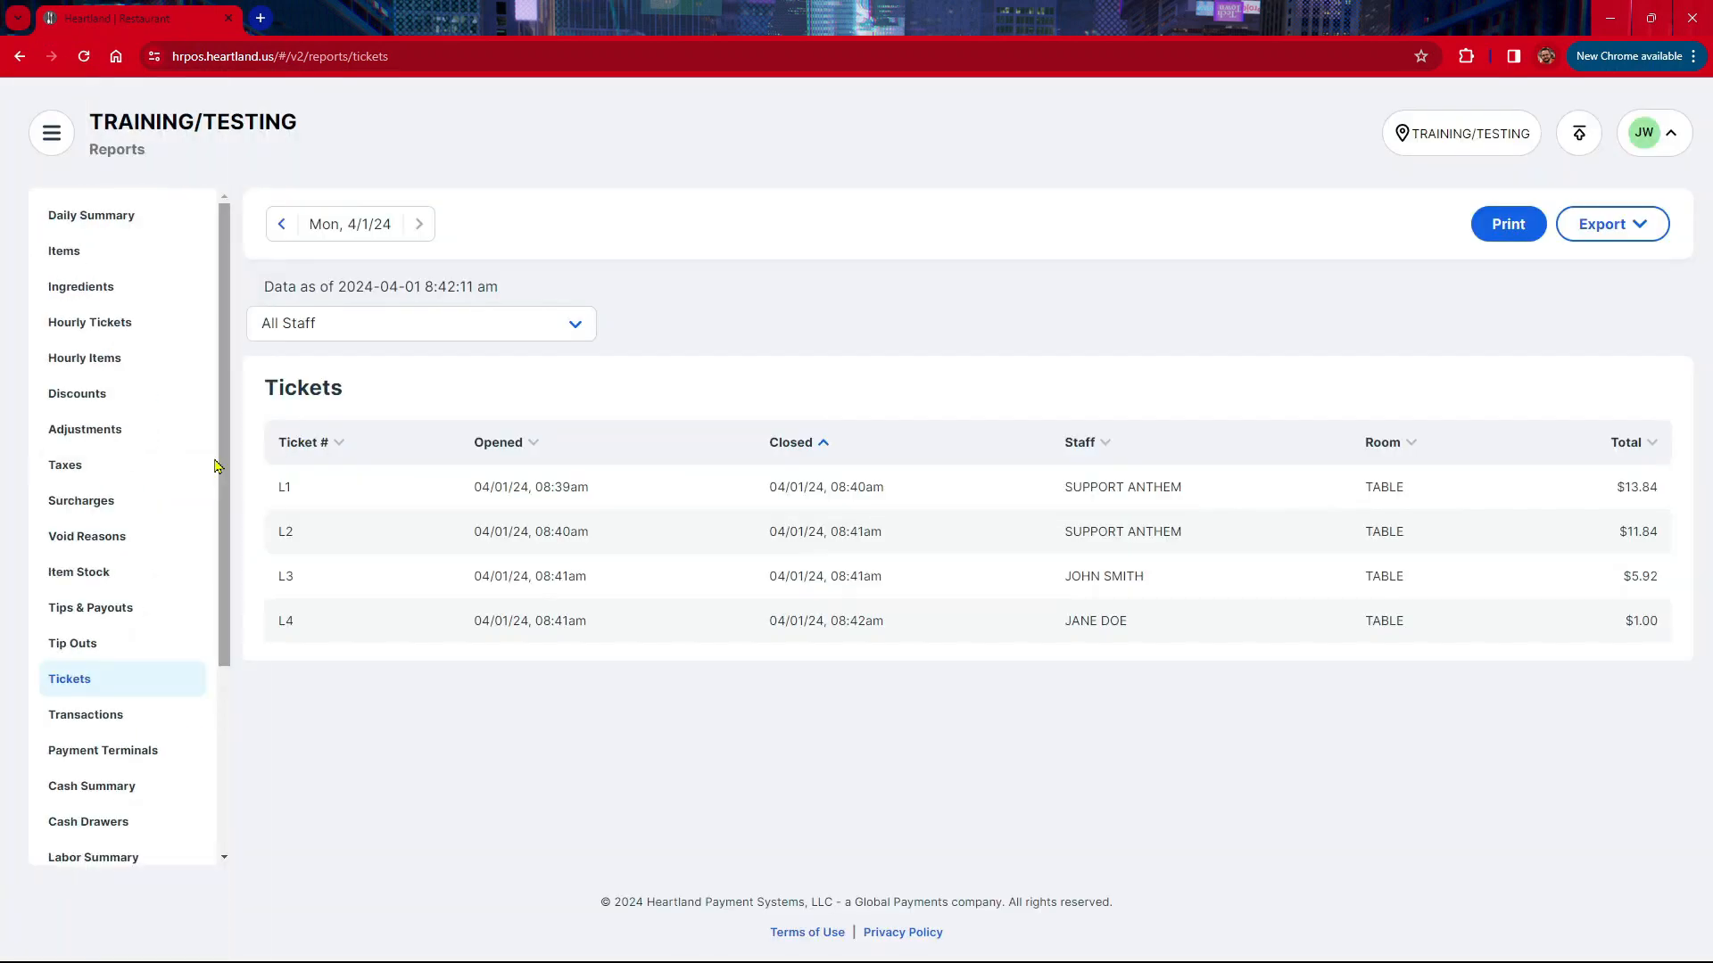
{"action": "left_click", "coordinate": [119, 683]}
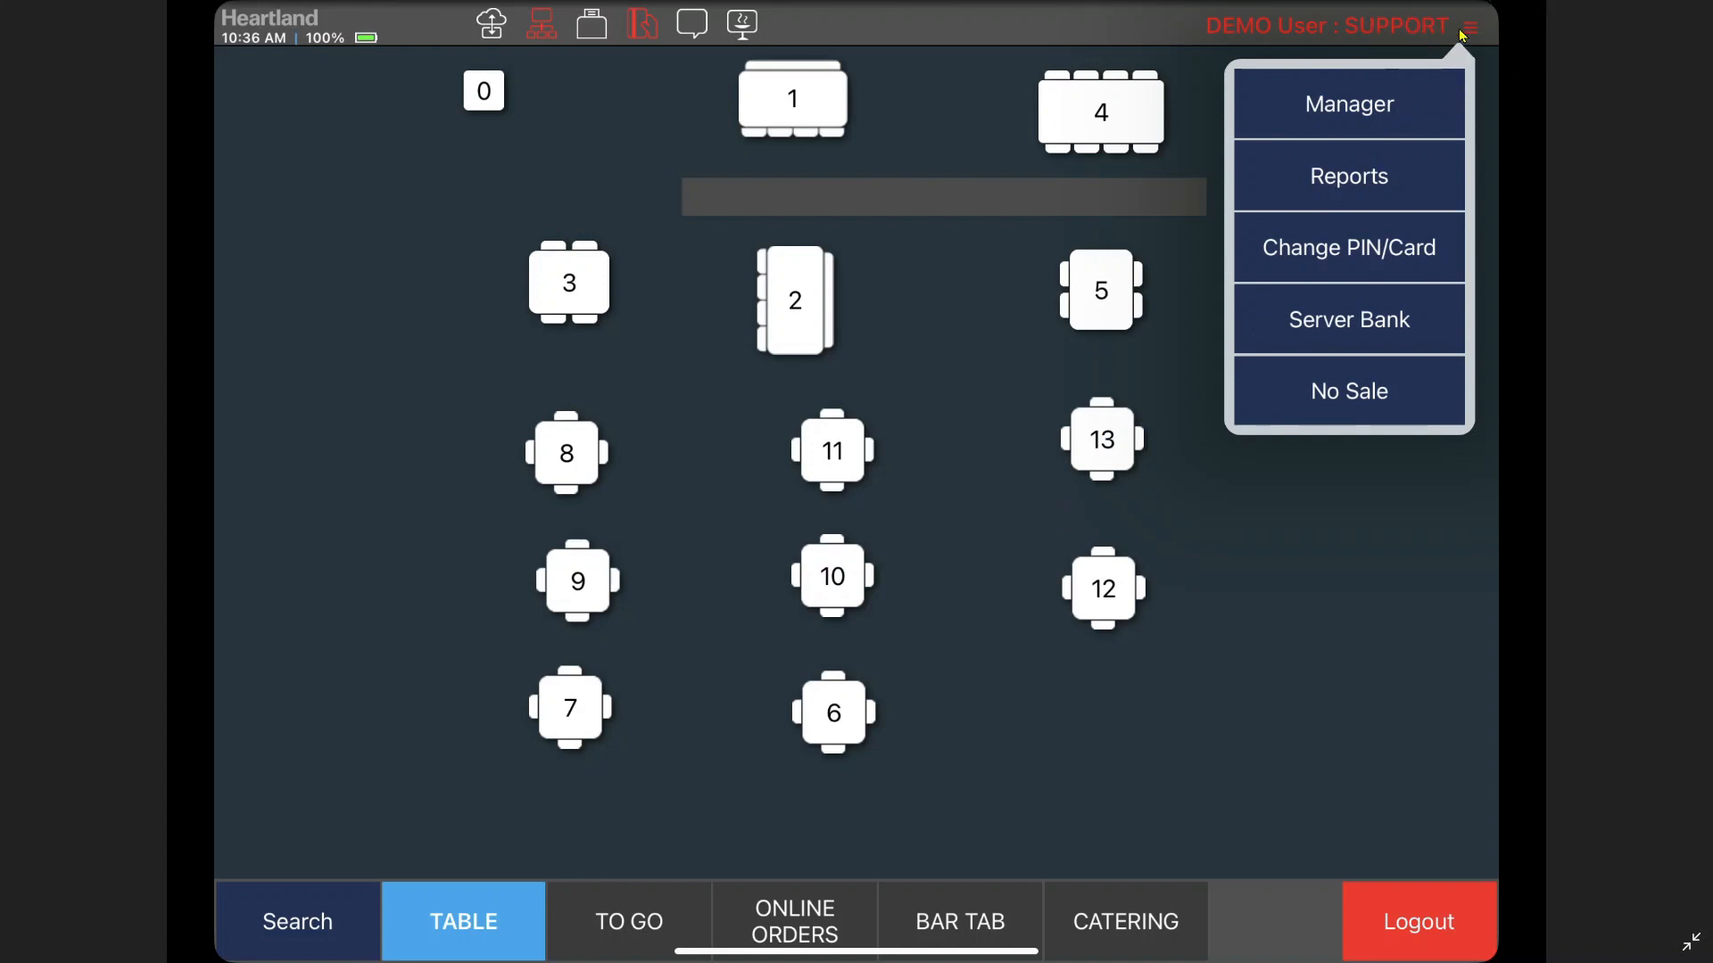
{"action": "left_click", "coordinate": [1391, 178]}
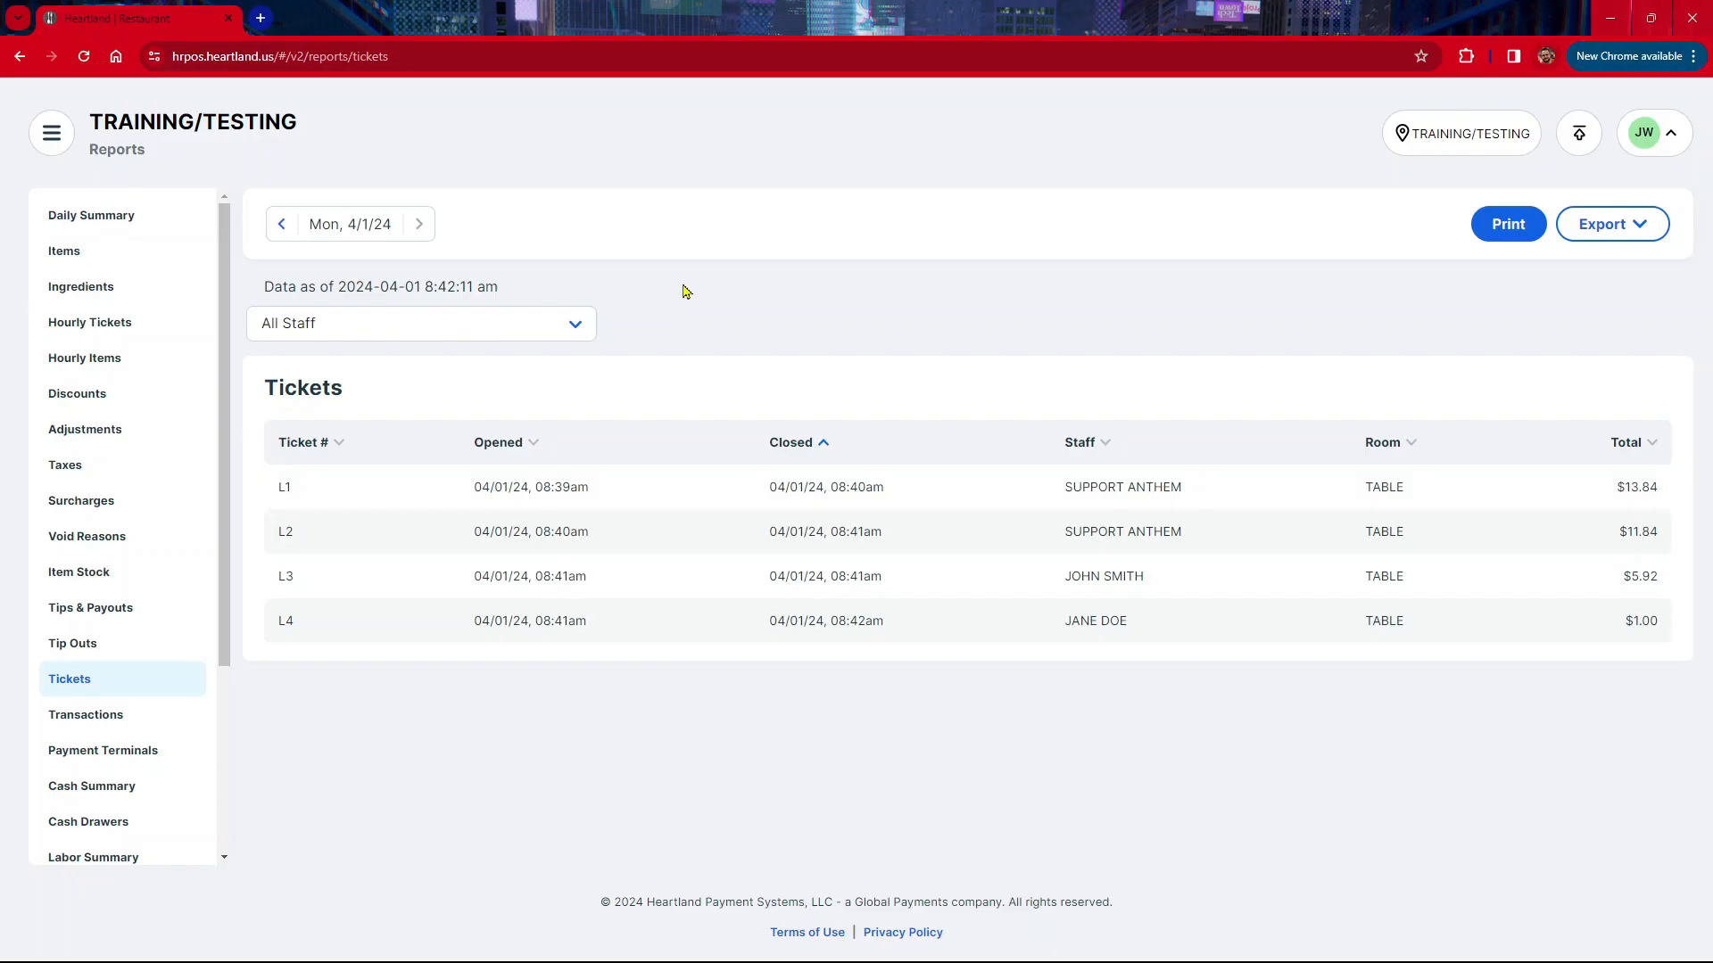
Step: Check the export formats offered for the Tickets report and dismiss the choices without exporting
{"action": "left_click", "coordinate": [1615, 234]}
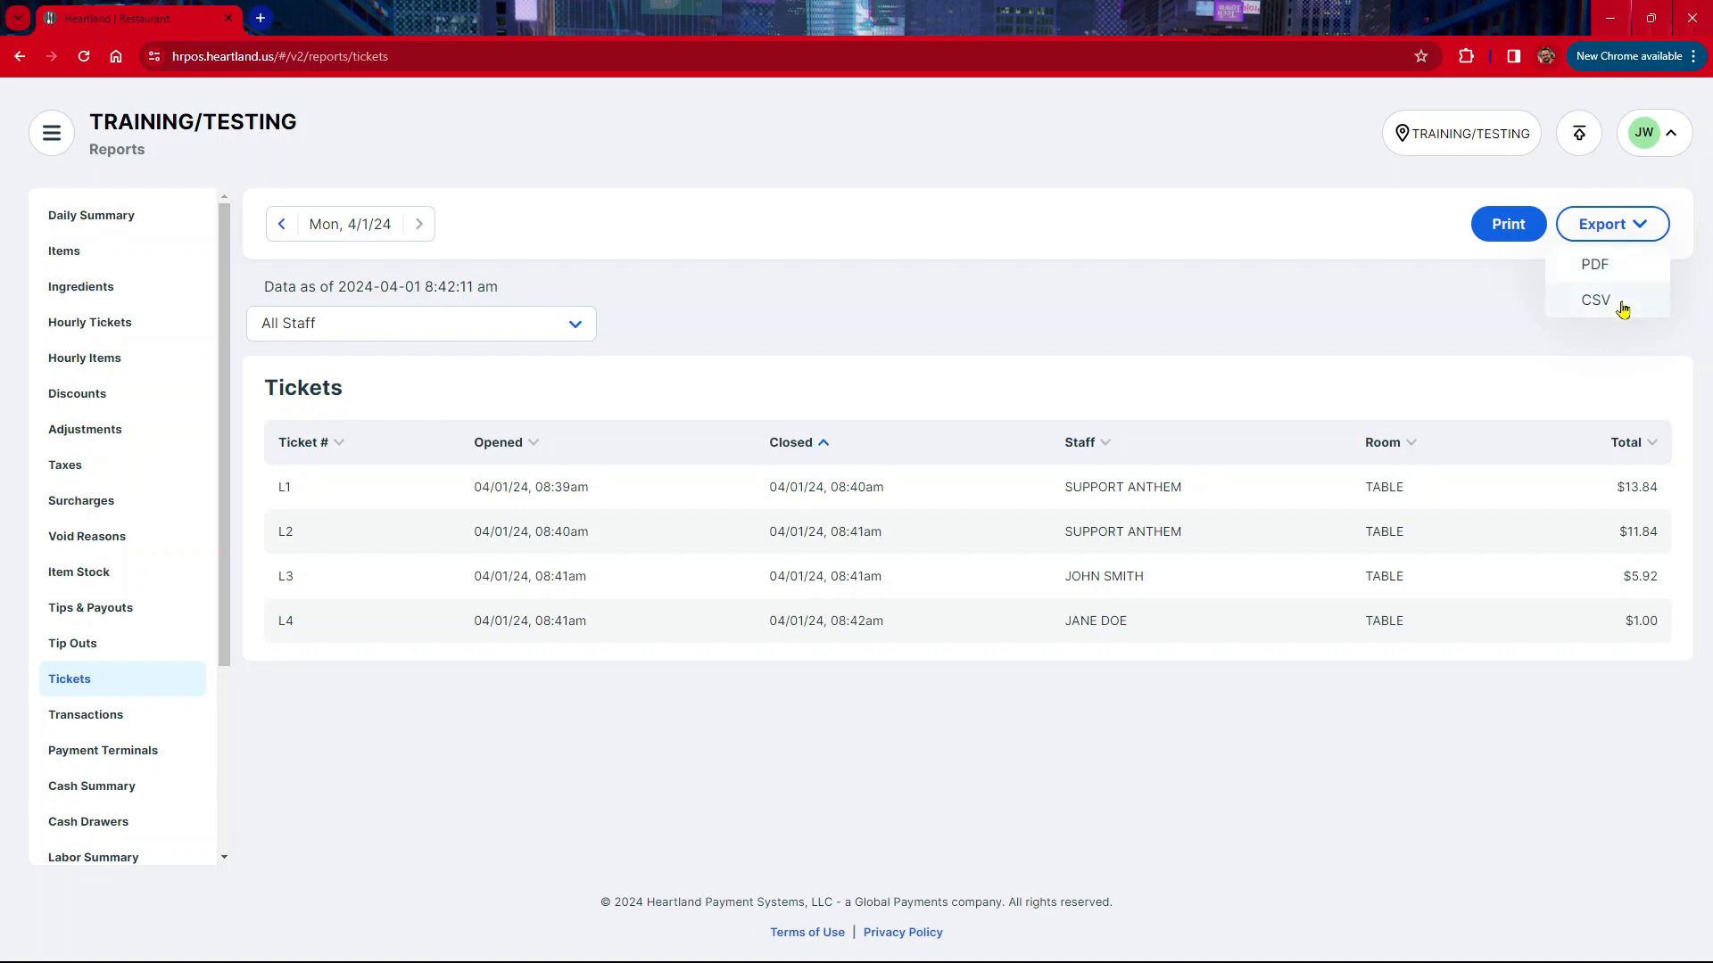
{"action": "left_click", "coordinate": [1503, 242]}
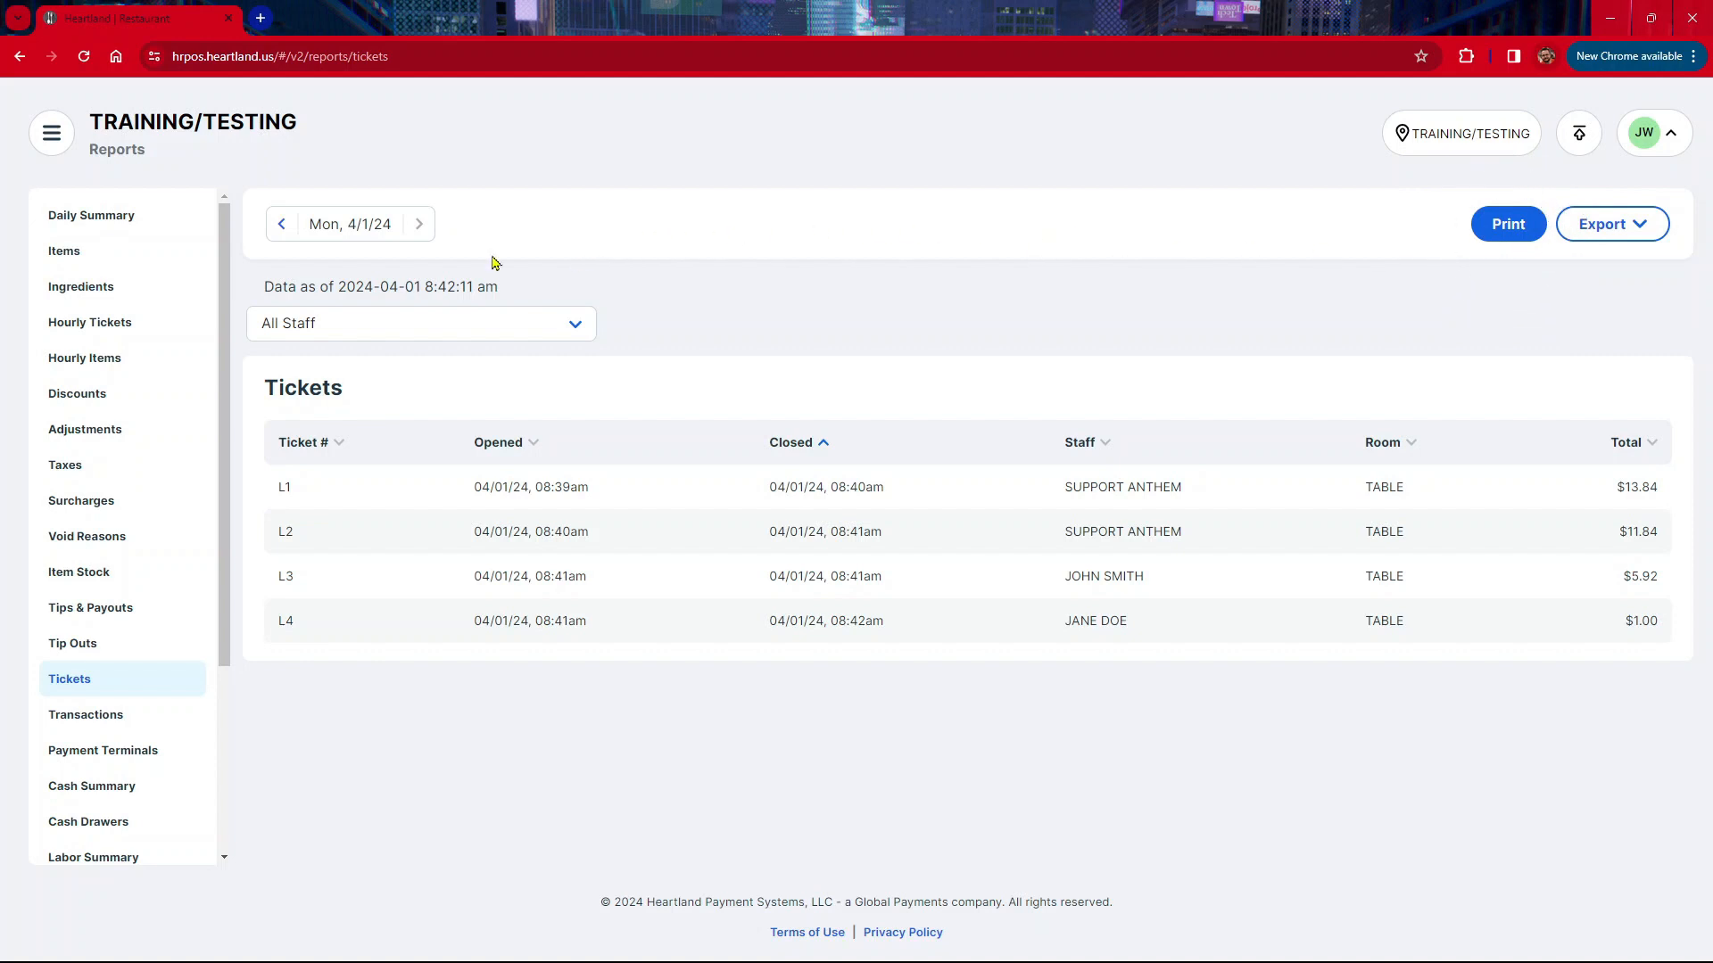
Step: Run the Tickets report for the date range January 1, 2024 to April 1, 2024
{"action": "left_click", "coordinate": [350, 227]}
{"action": "left_click", "coordinate": [350, 232]}
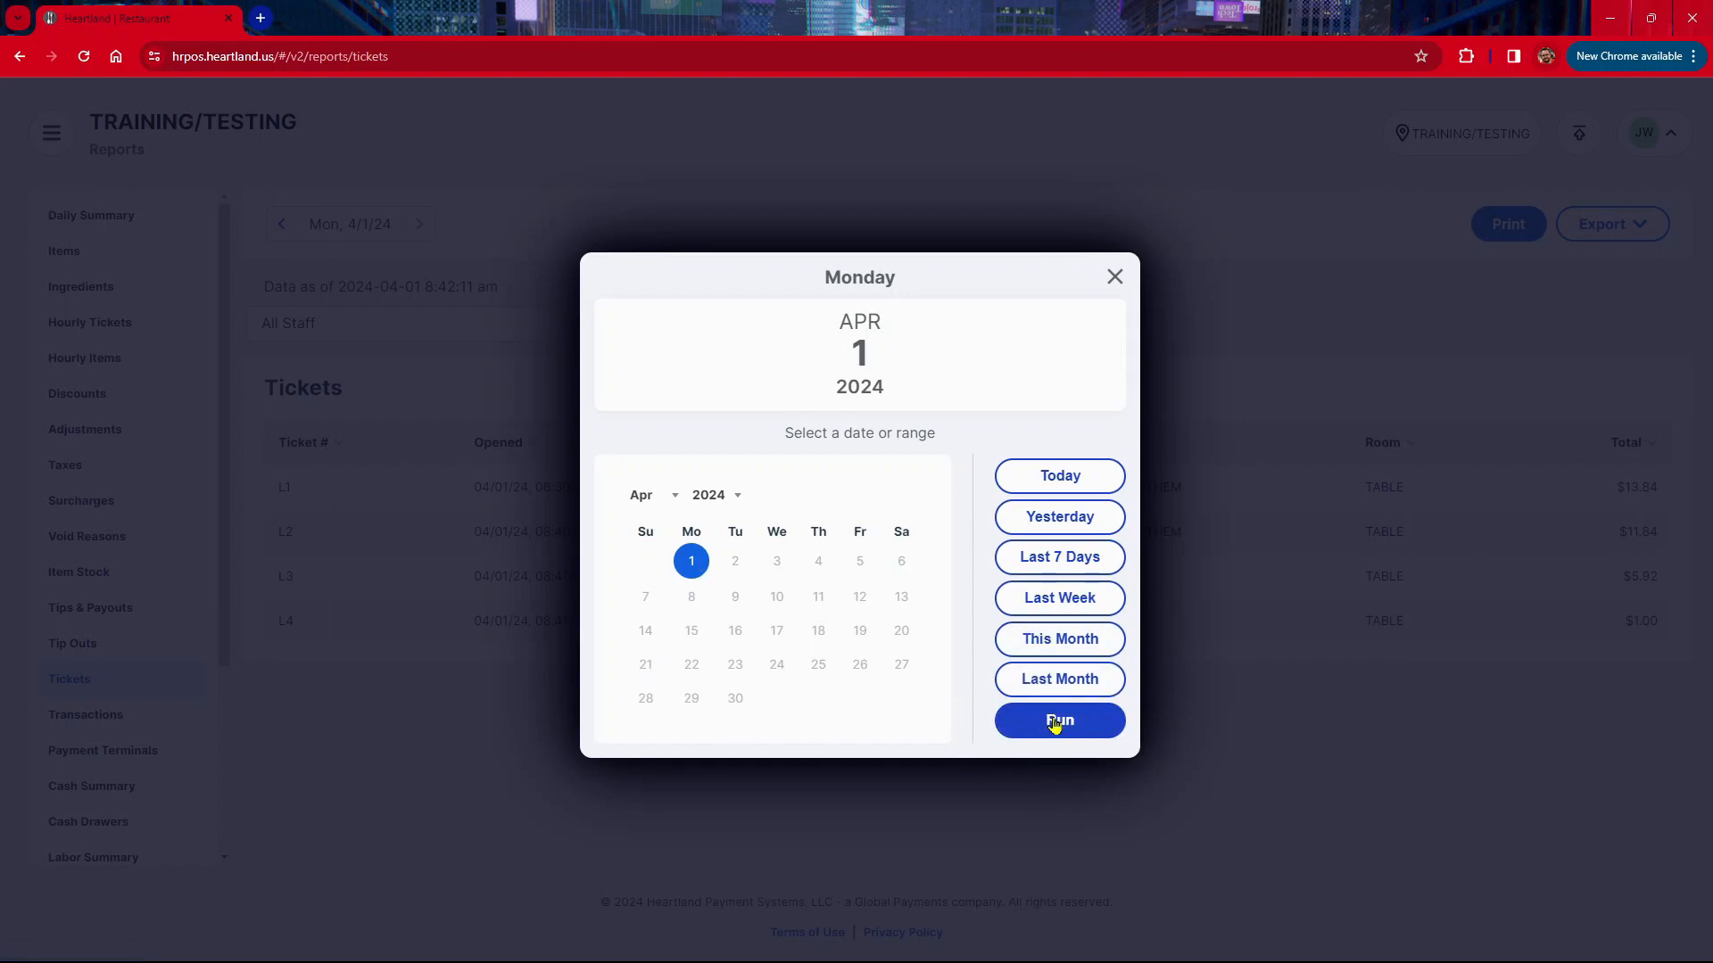
{"action": "left_click", "coordinate": [674, 500]}
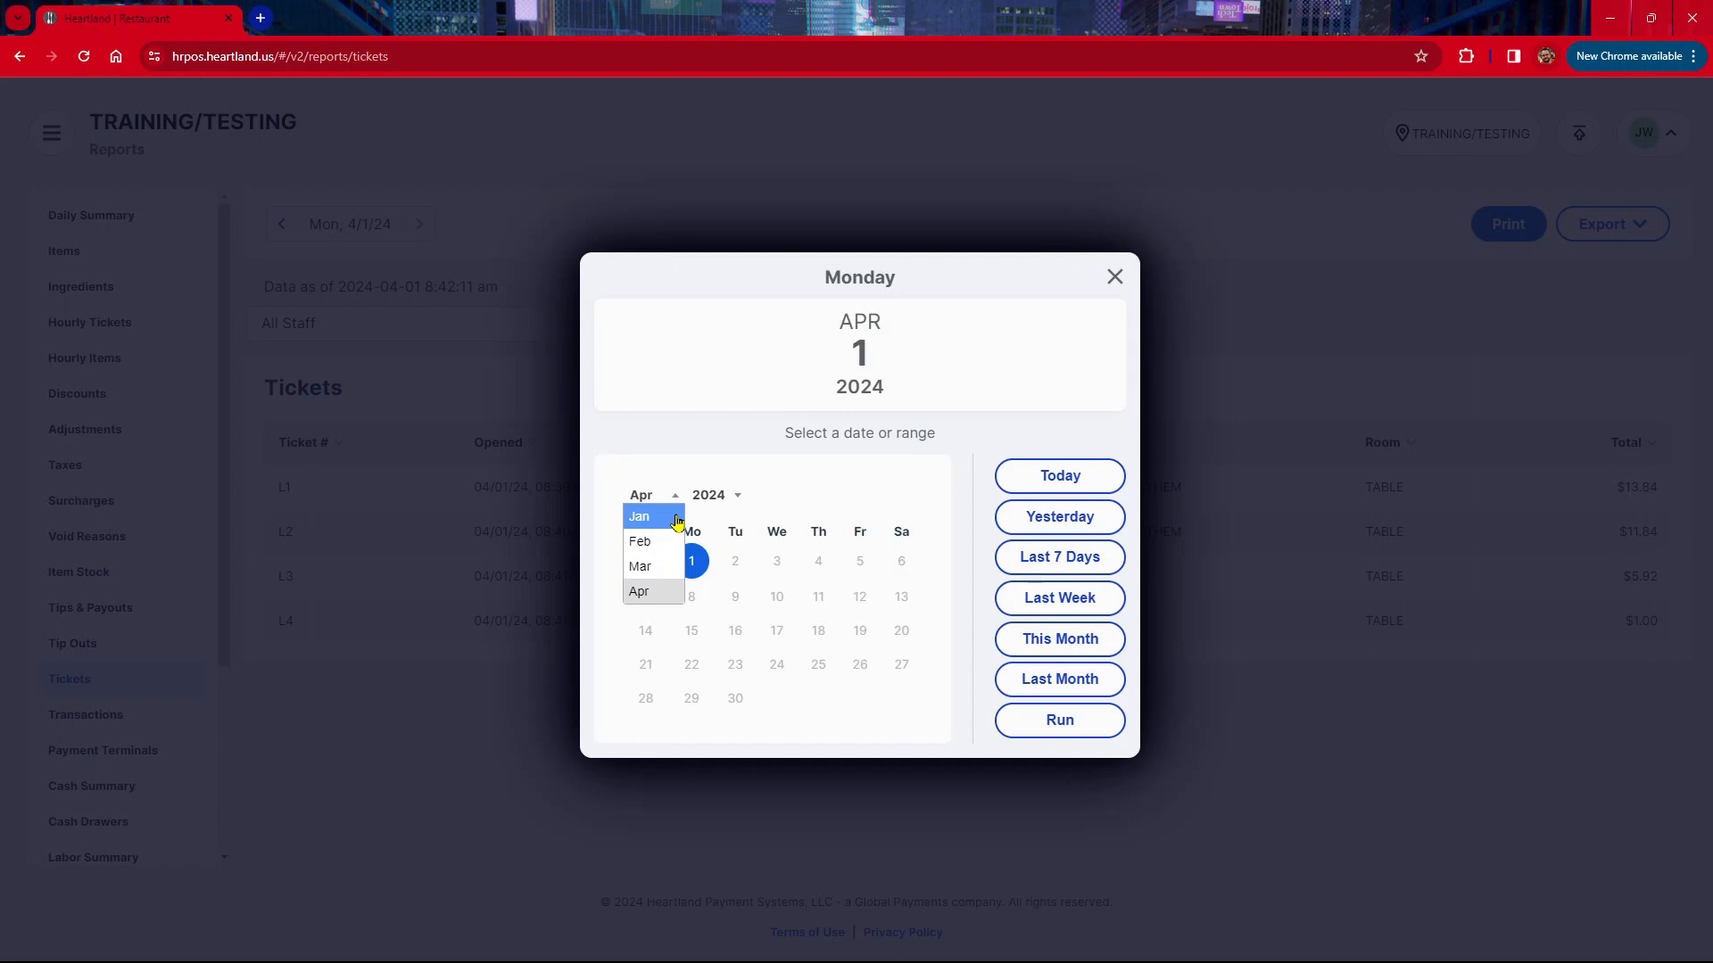
{"action": "left_click", "coordinate": [677, 517]}
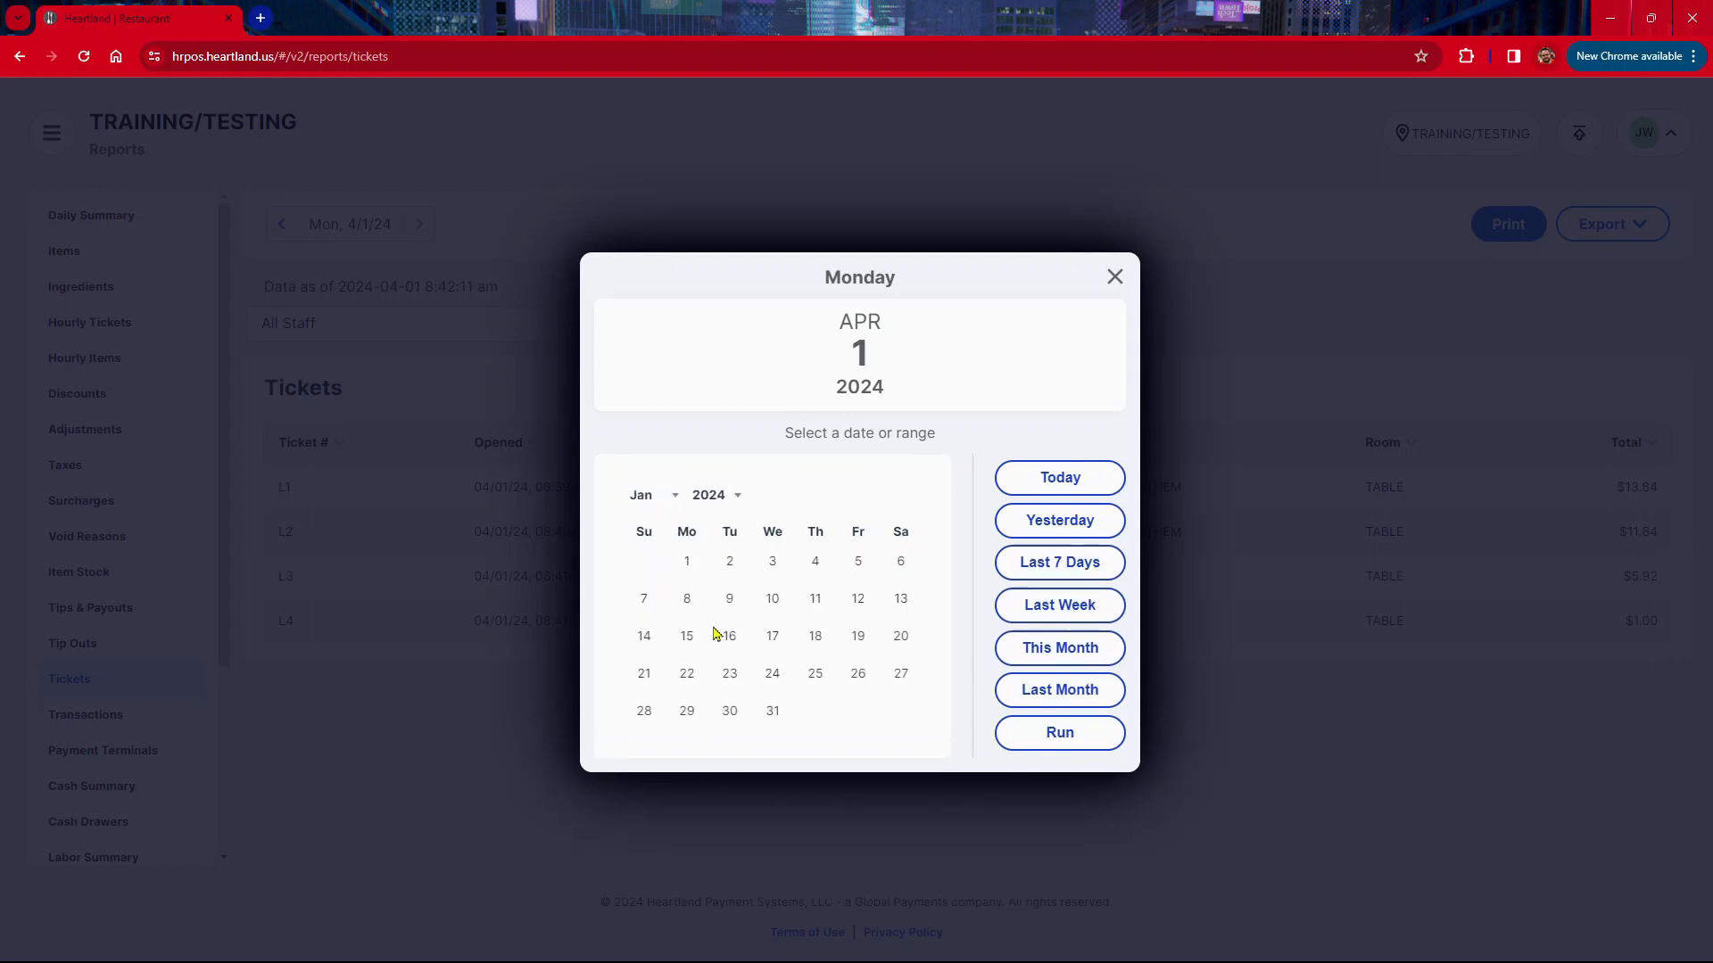
{"action": "left_click", "coordinate": [688, 572]}
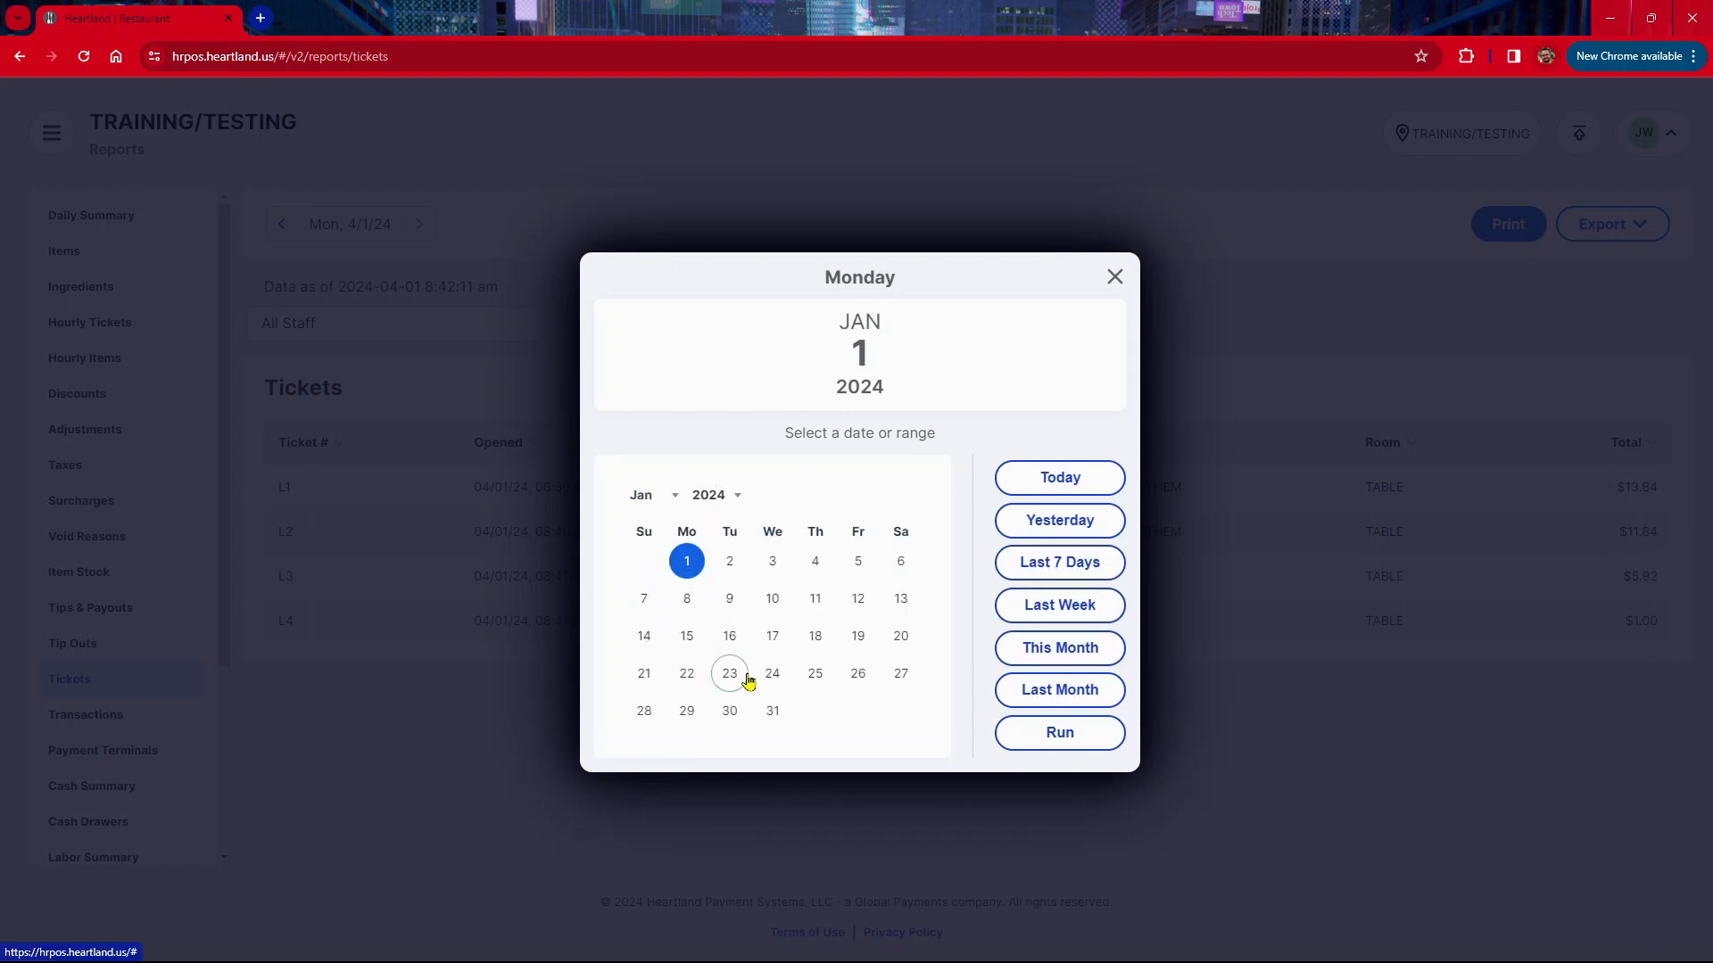
{"action": "left_click", "coordinate": [664, 499]}
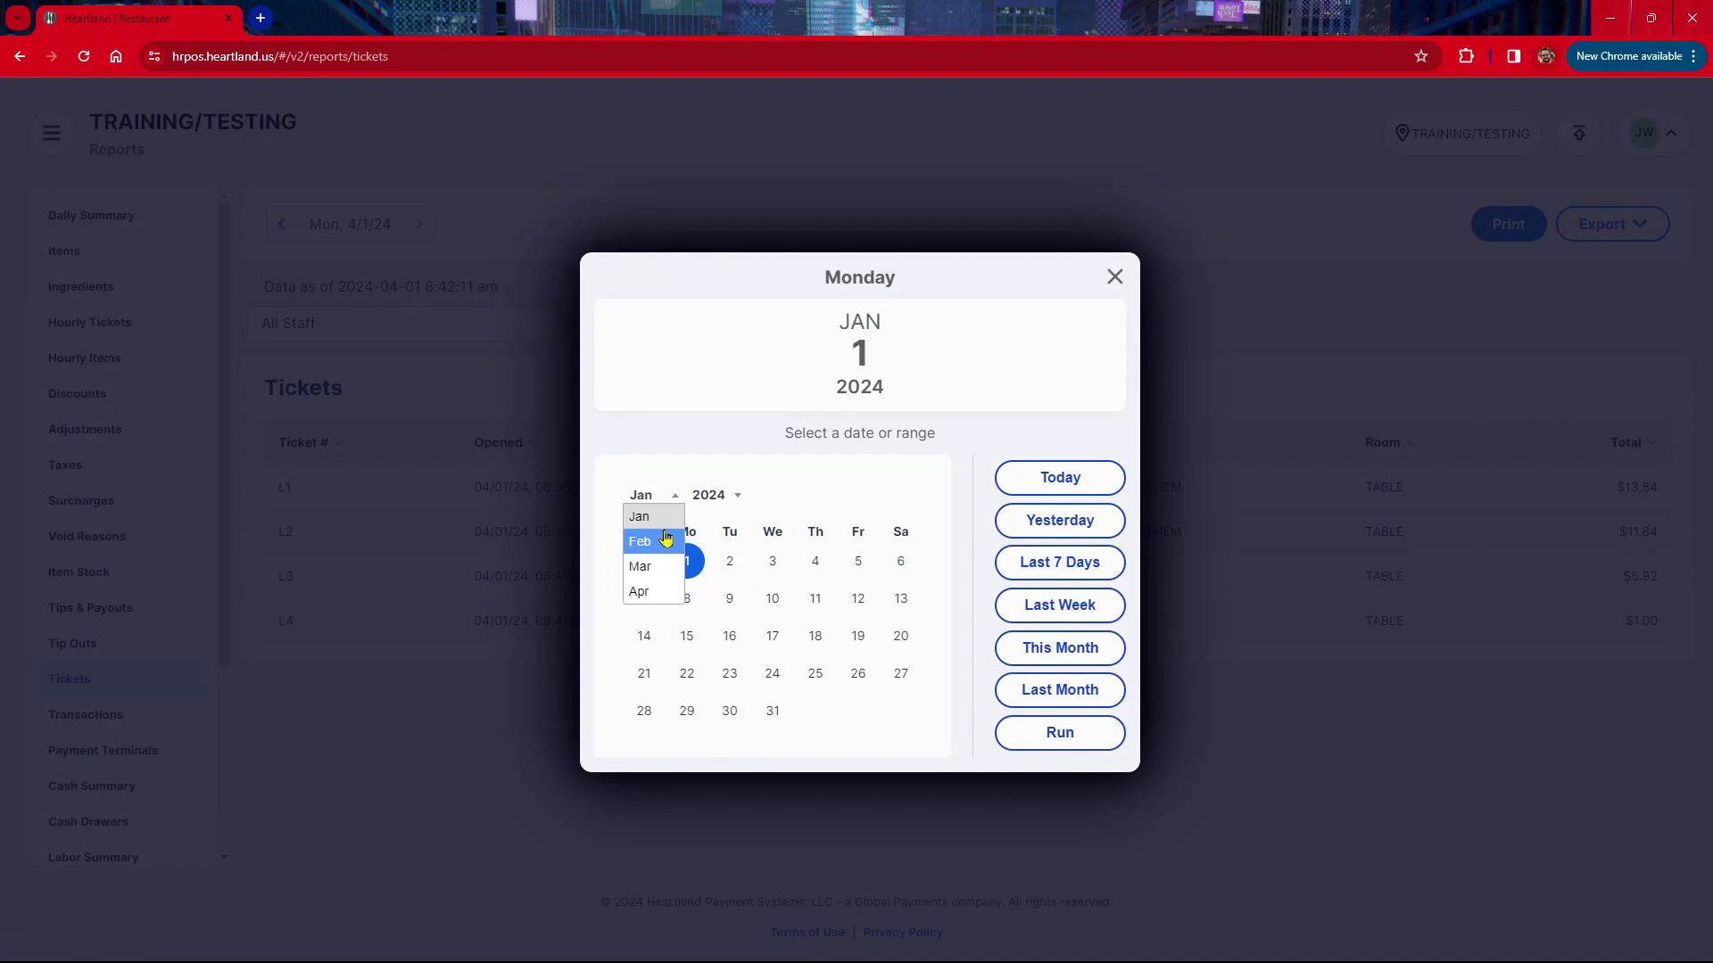
{"action": "left_click", "coordinate": [665, 593]}
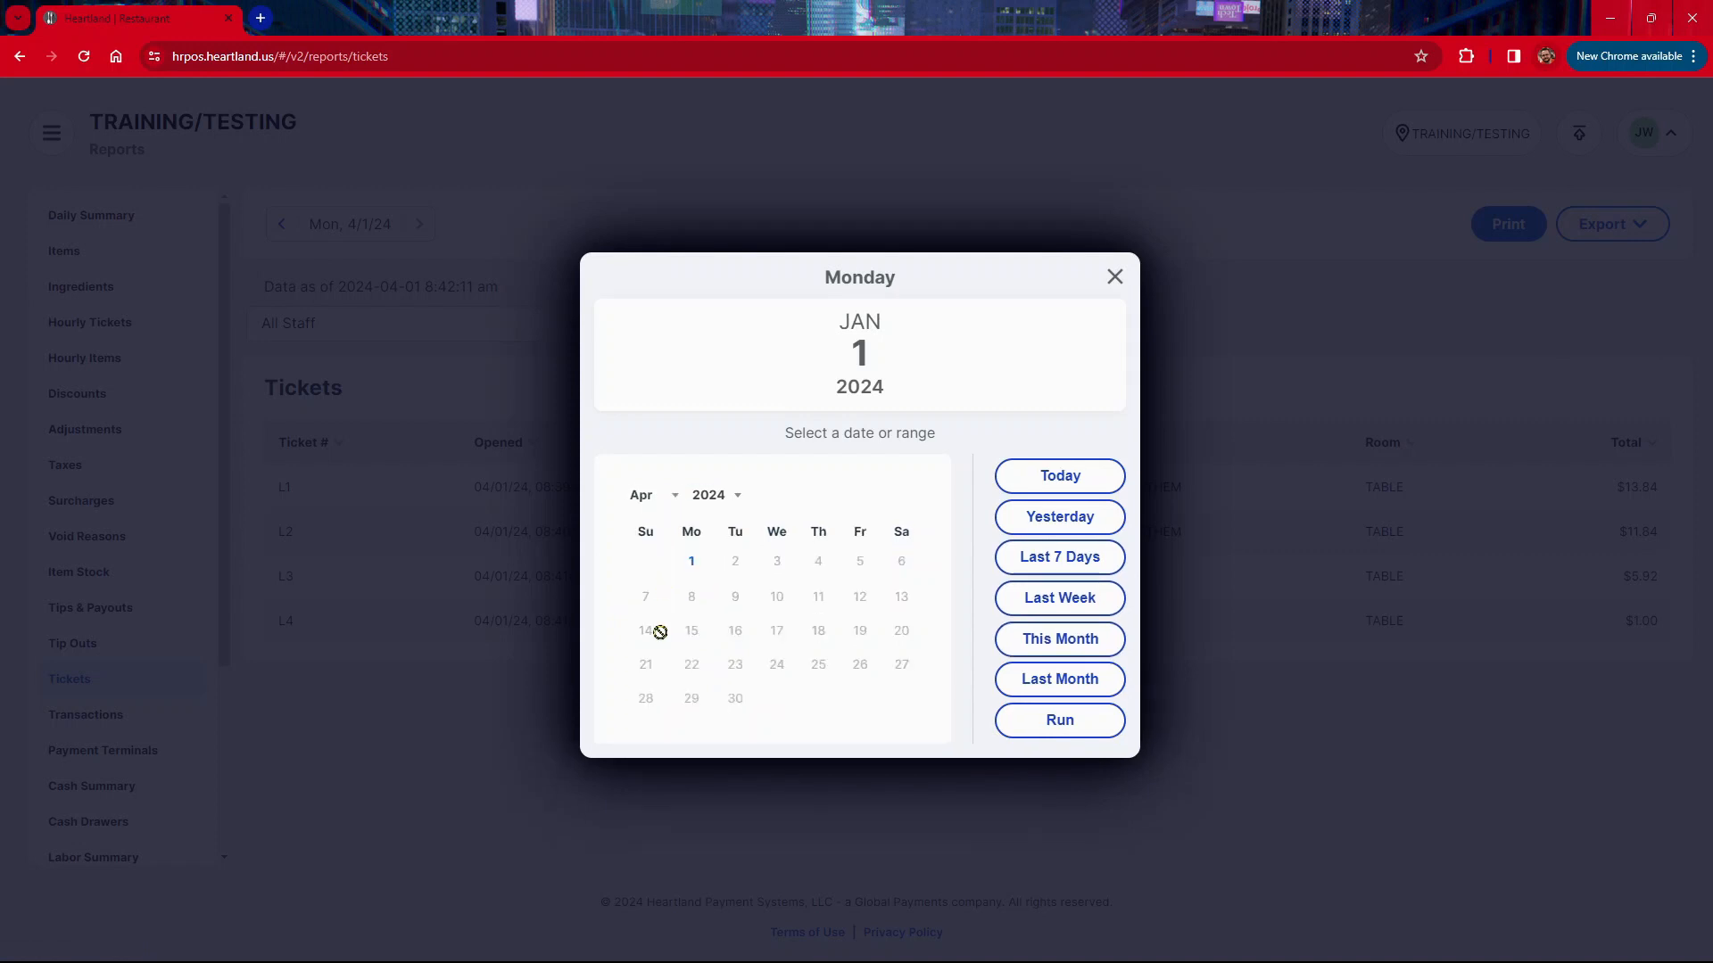
{"action": "left_click", "coordinate": [692, 562]}
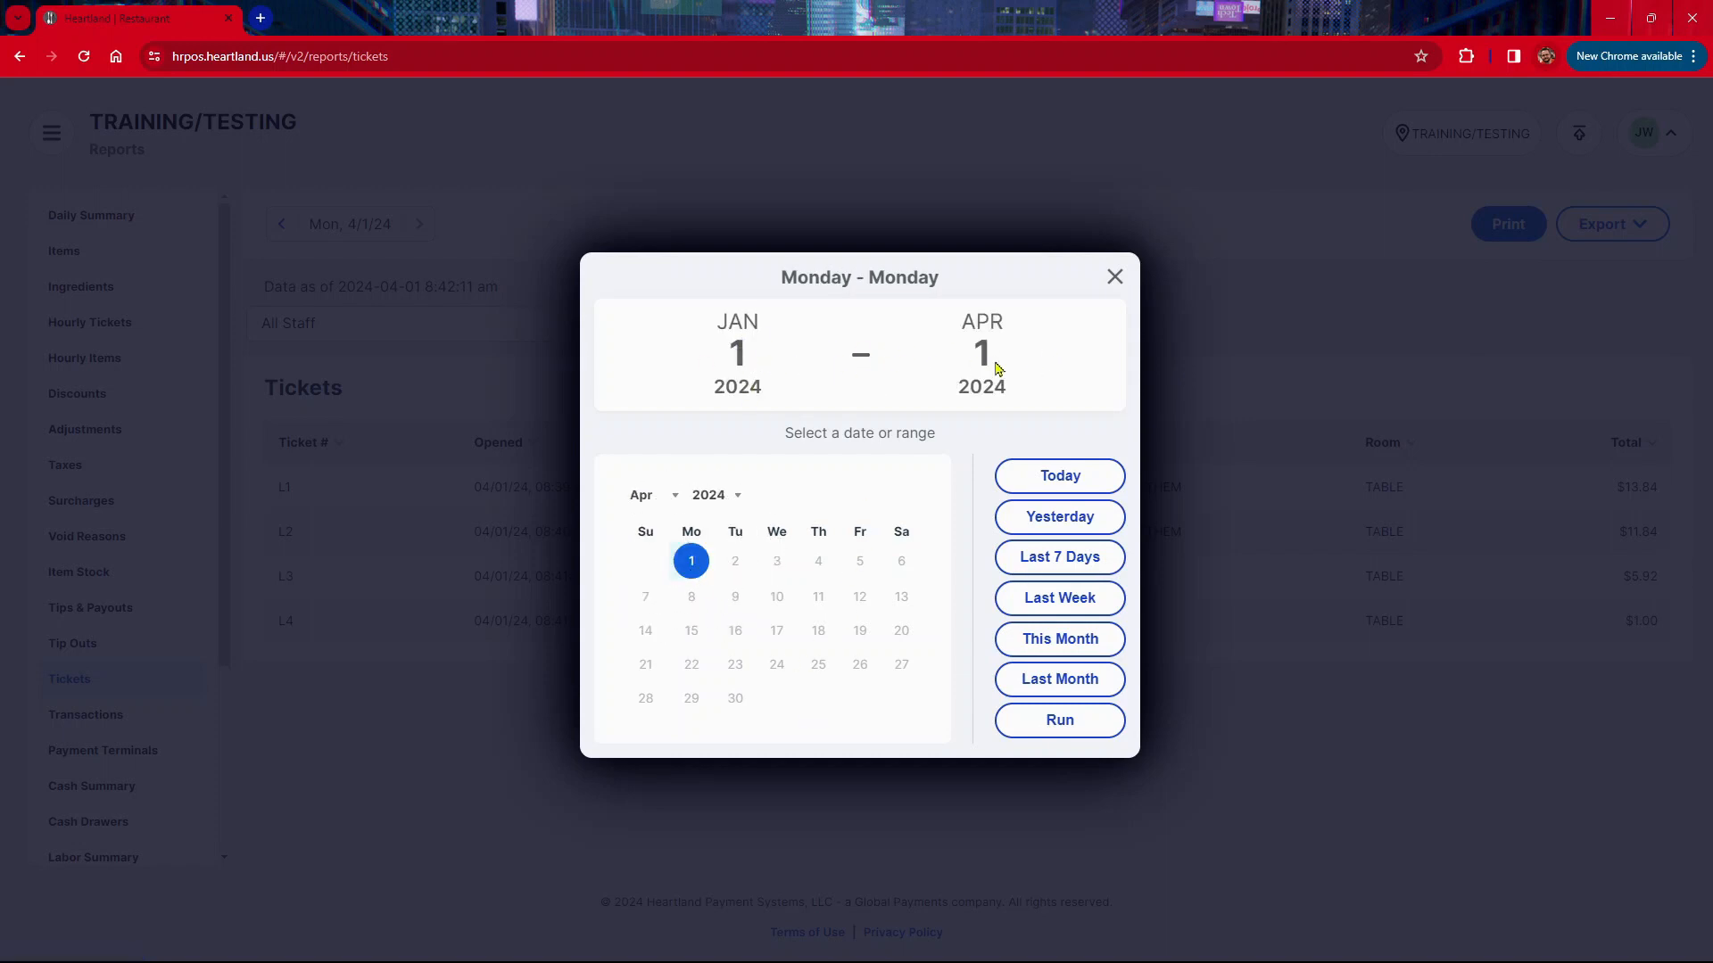
{"action": "left_click", "coordinate": [1085, 725]}
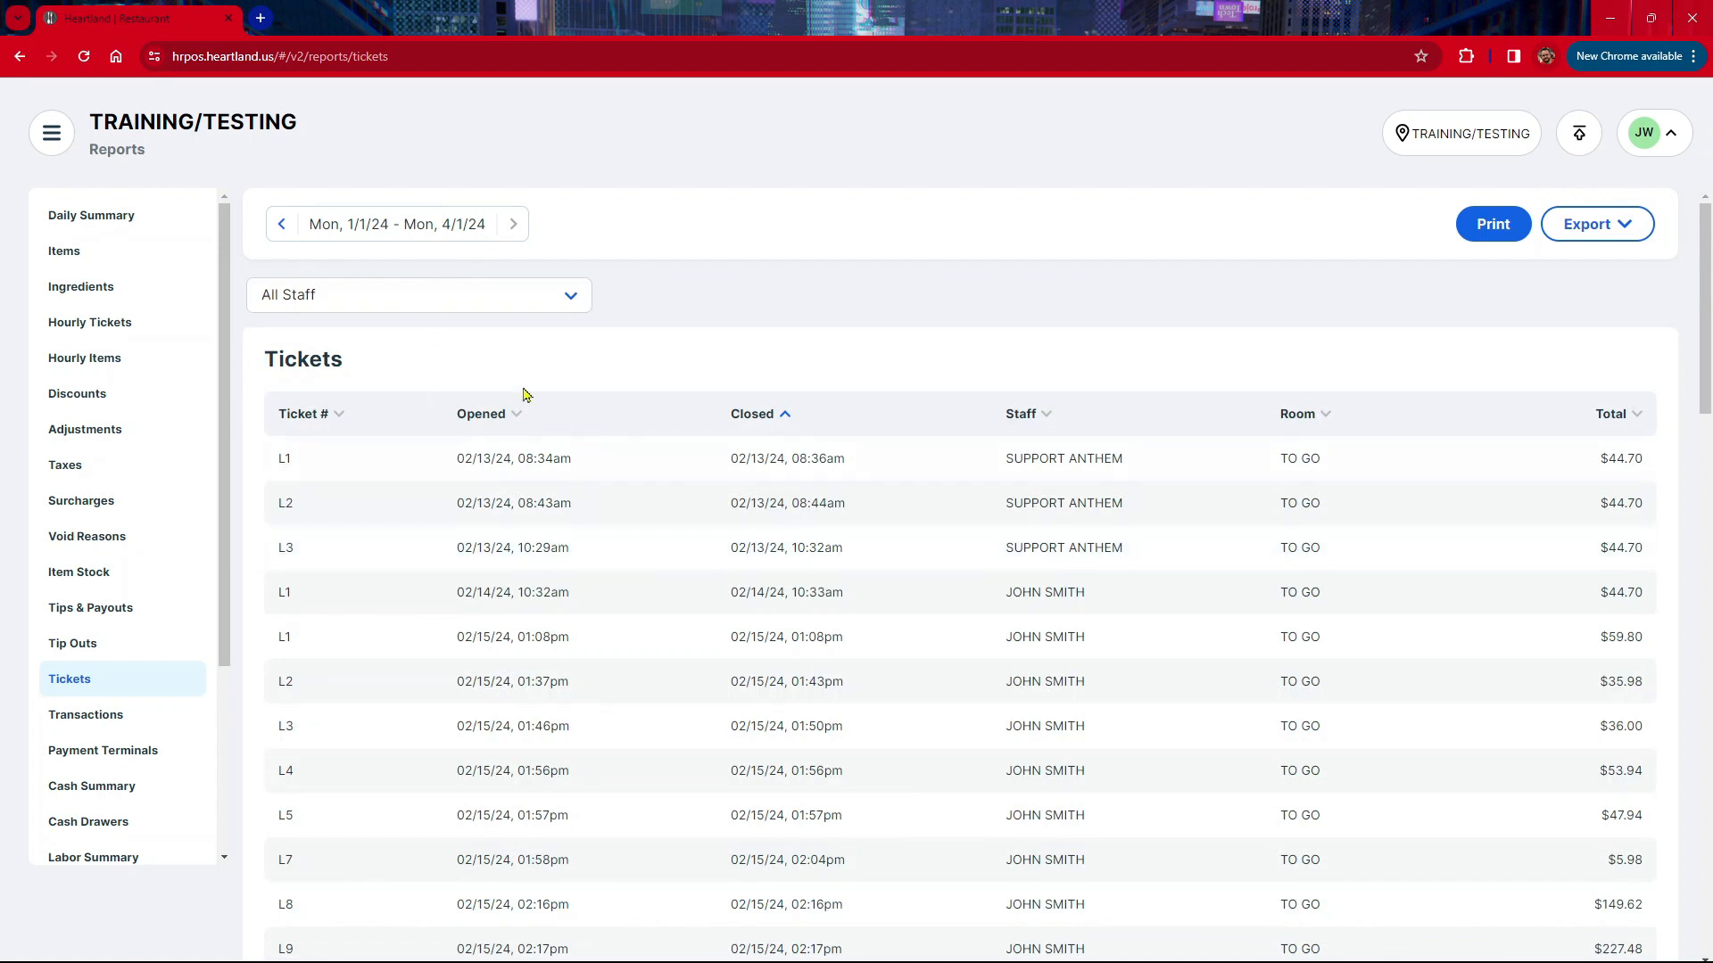
Step: Review the staff filter's choices and leave the report on All Staff
{"action": "left_click", "coordinate": [568, 304]}
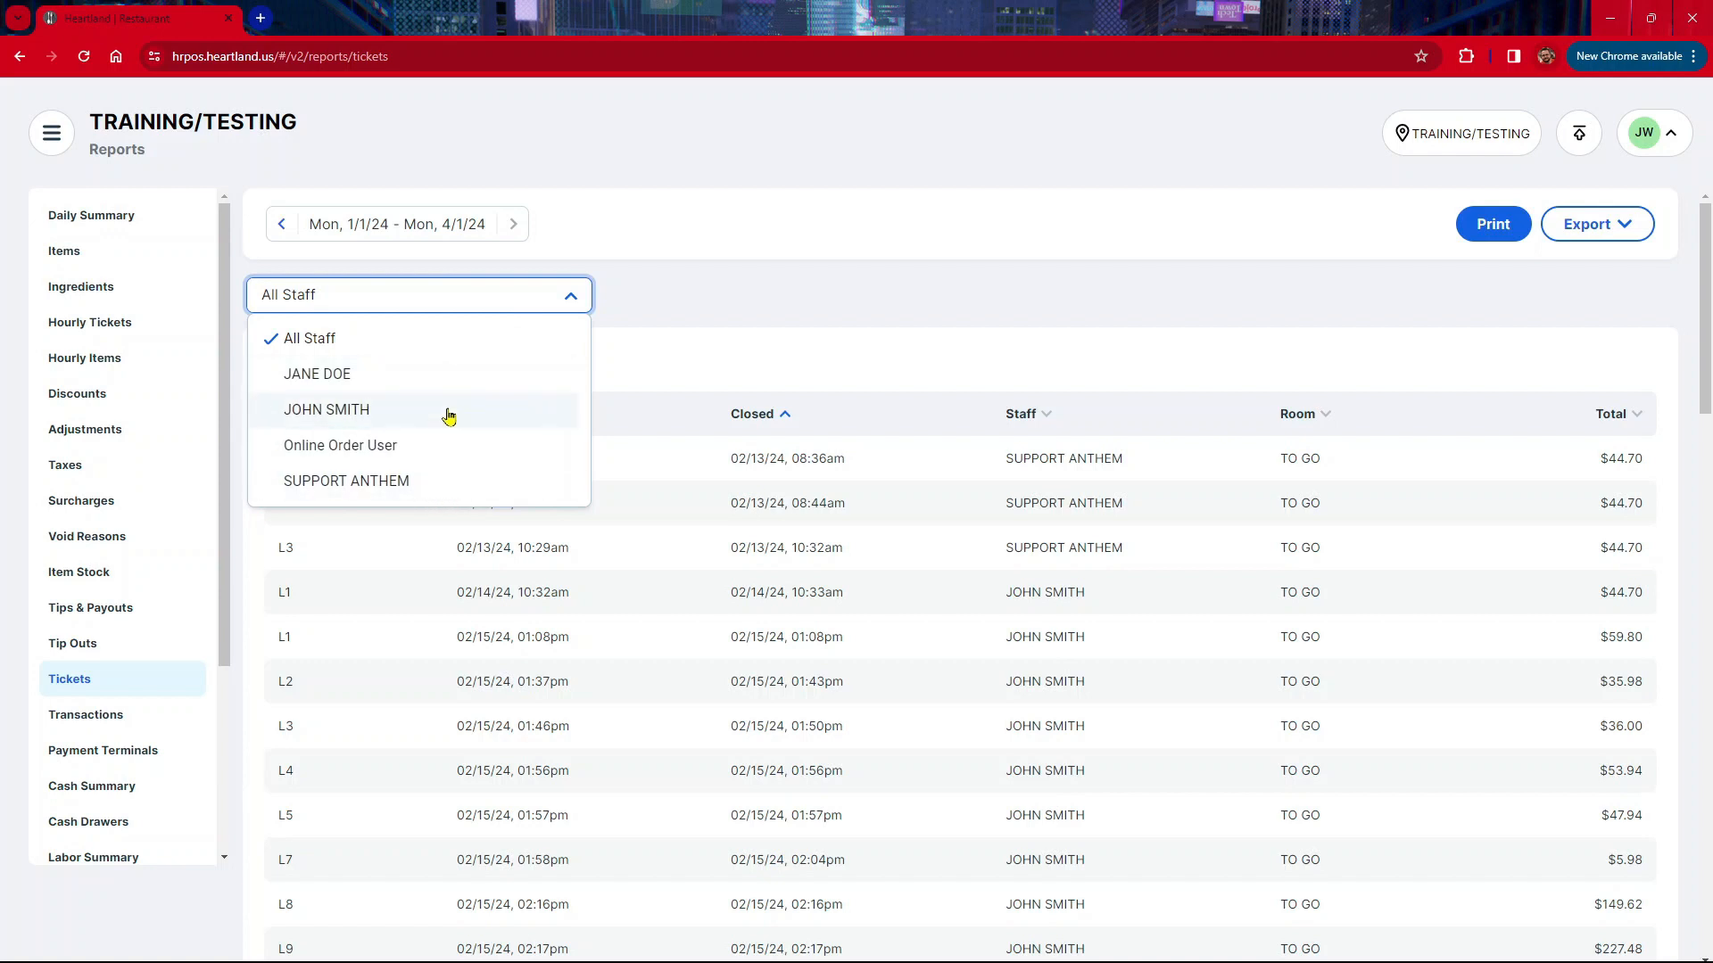
{"action": "left_click", "coordinate": [649, 284]}
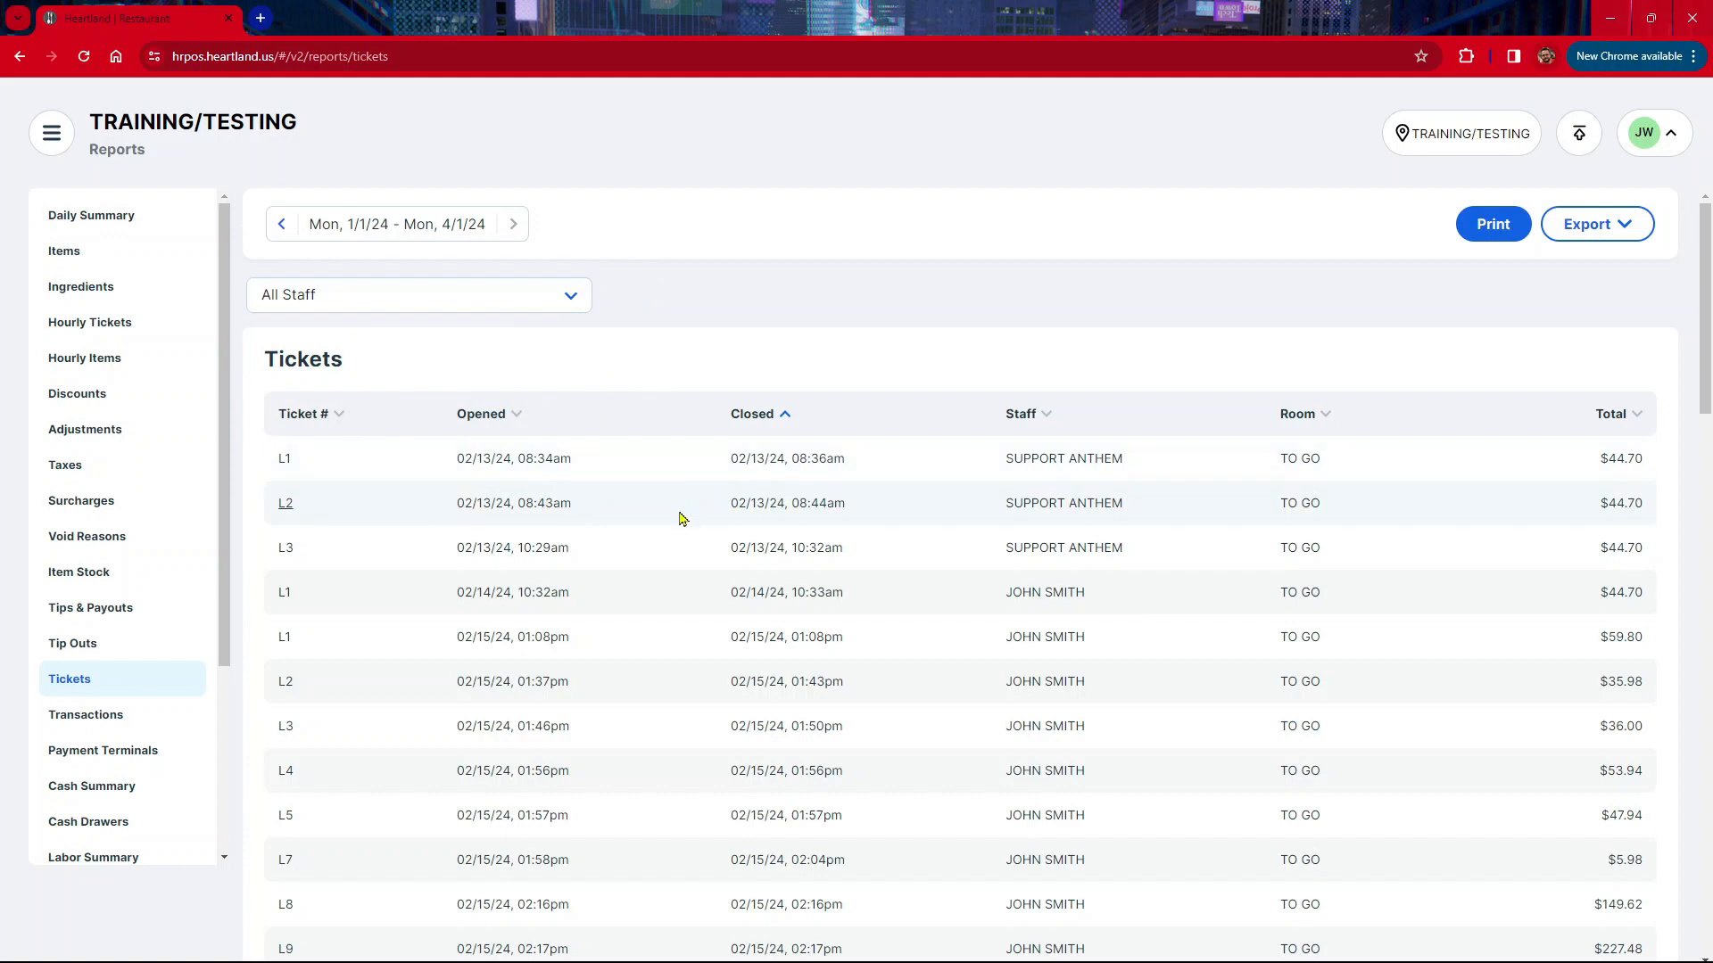
Step: Sort the ticket list by ticket number and re-sort it by opened time in ascending order
{"action": "scroll", "coordinate": [679, 518], "scroll_direction": "down", "scroll_amount": 1}
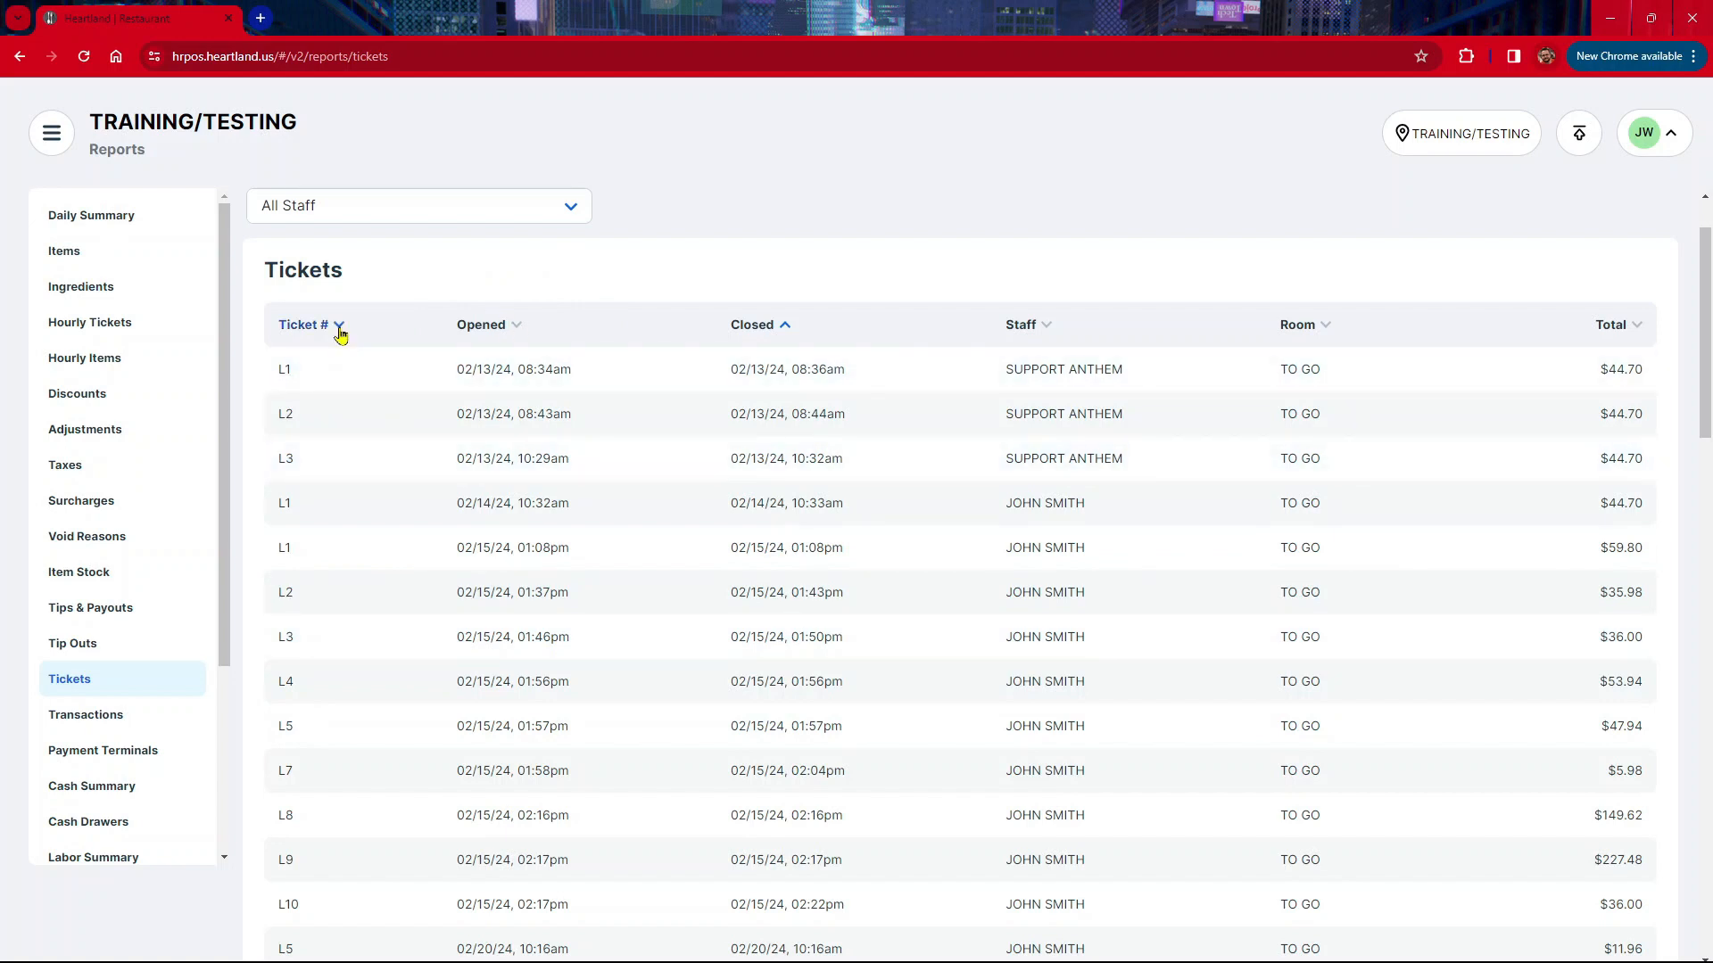
{"action": "left_click", "coordinate": [340, 328]}
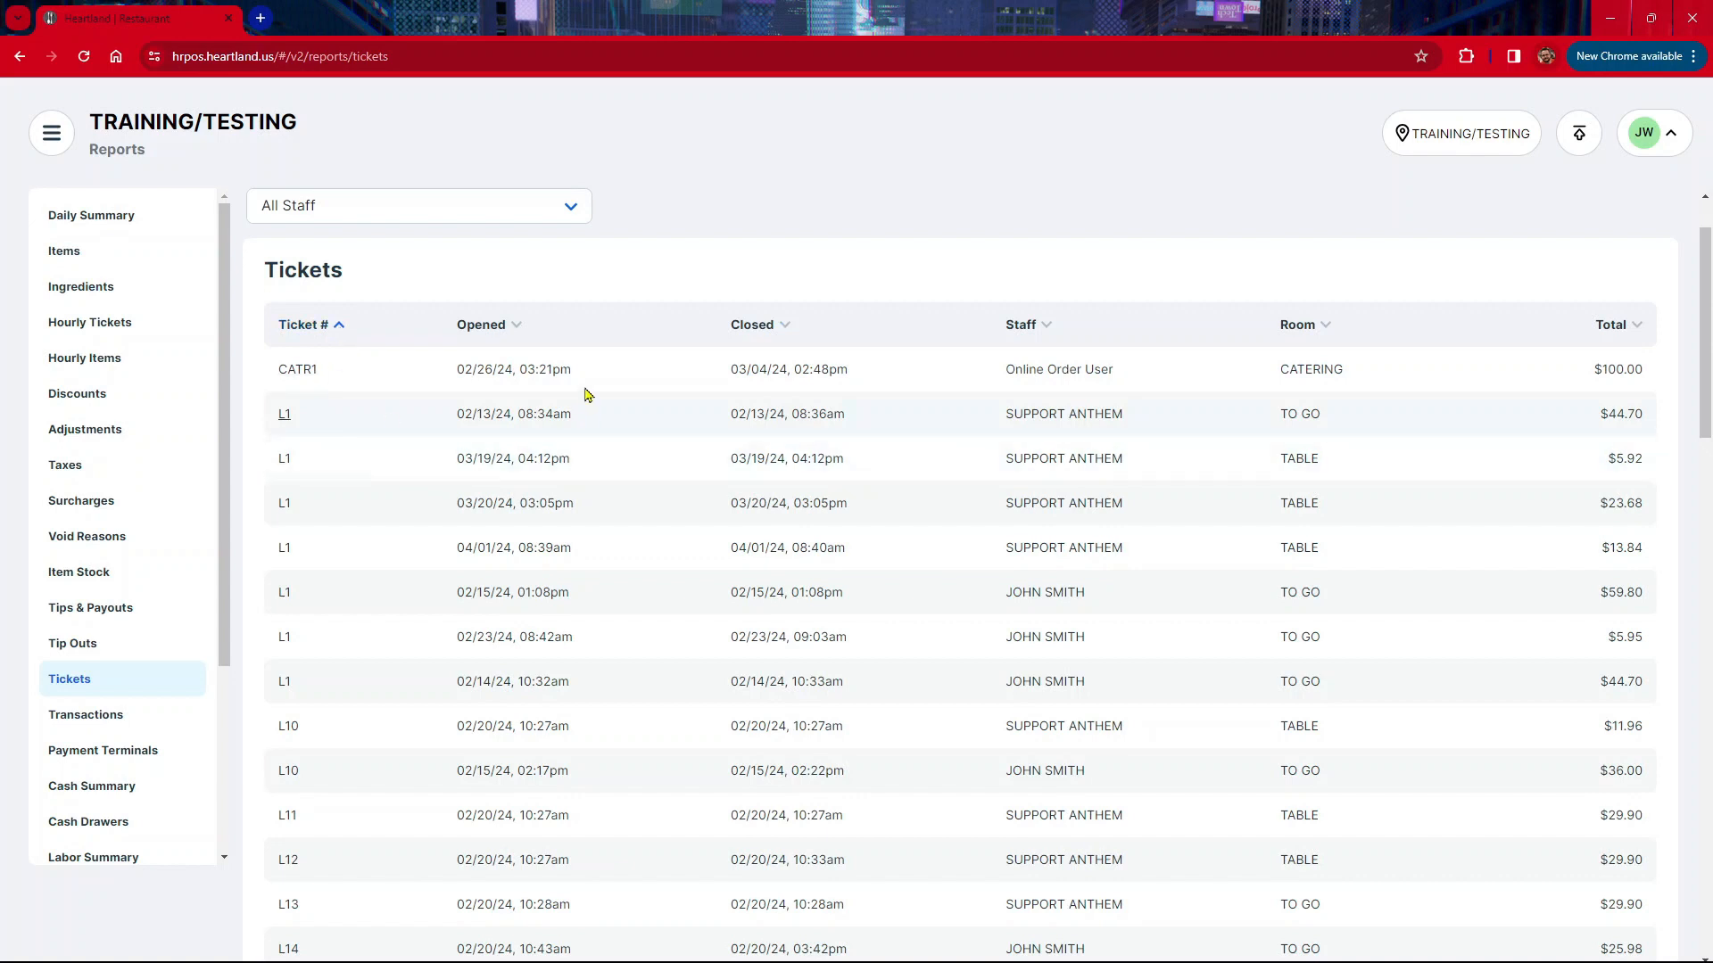
{"action": "left_click", "coordinate": [514, 328]}
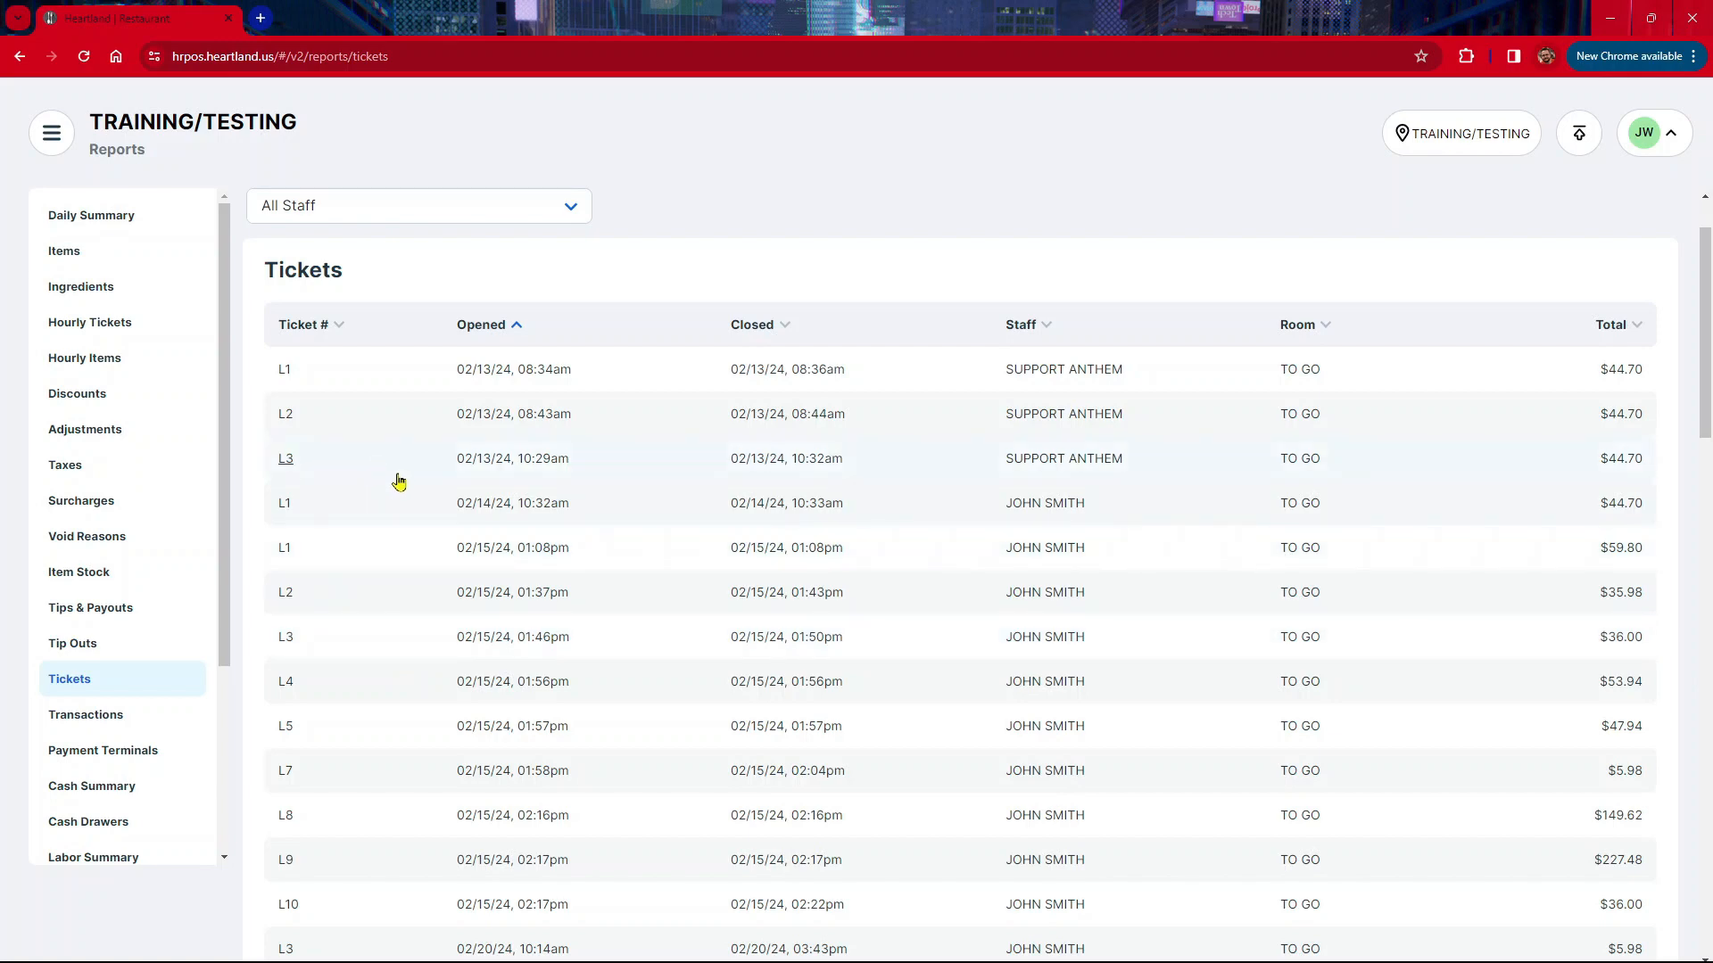
Step: Open the online orders ticket opened 02/23/24 at 11:35am and review its ticket info, audit trail and troubleshooting log
{"action": "scroll", "coordinate": [459, 520], "scroll_direction": "down", "scroll_amount": 5}
{"action": "scroll", "coordinate": [461, 571], "scroll_direction": "down", "scroll_amount": 10}
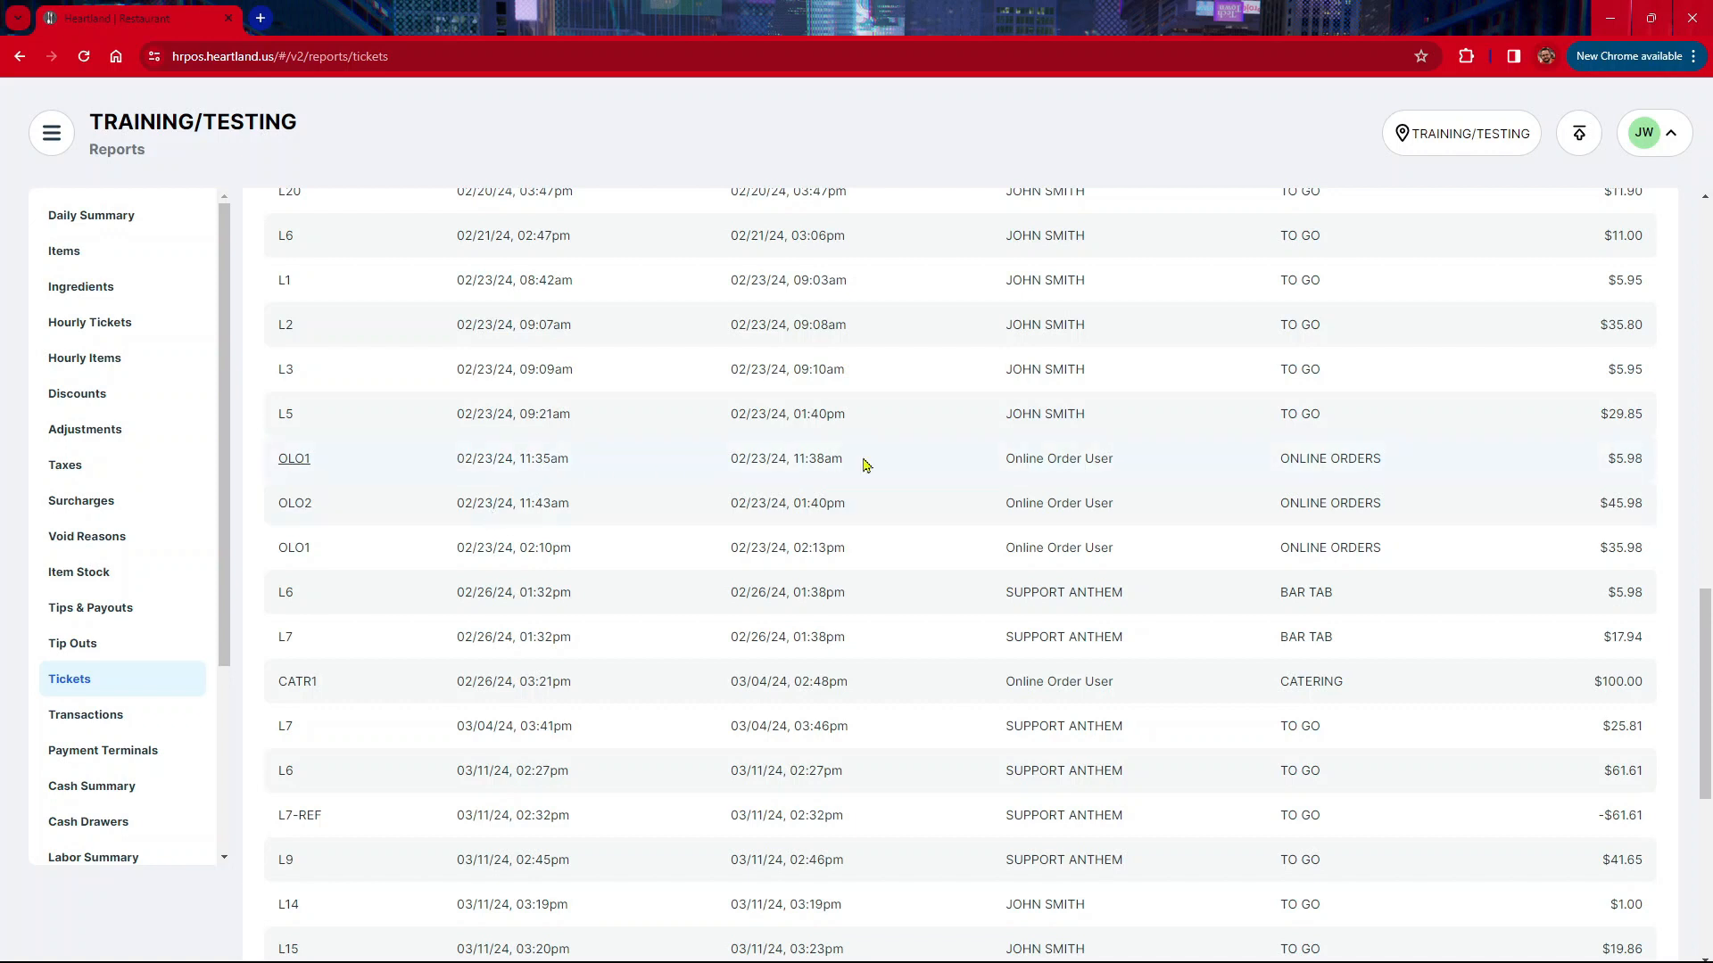
{"action": "left_click", "coordinate": [302, 459]}
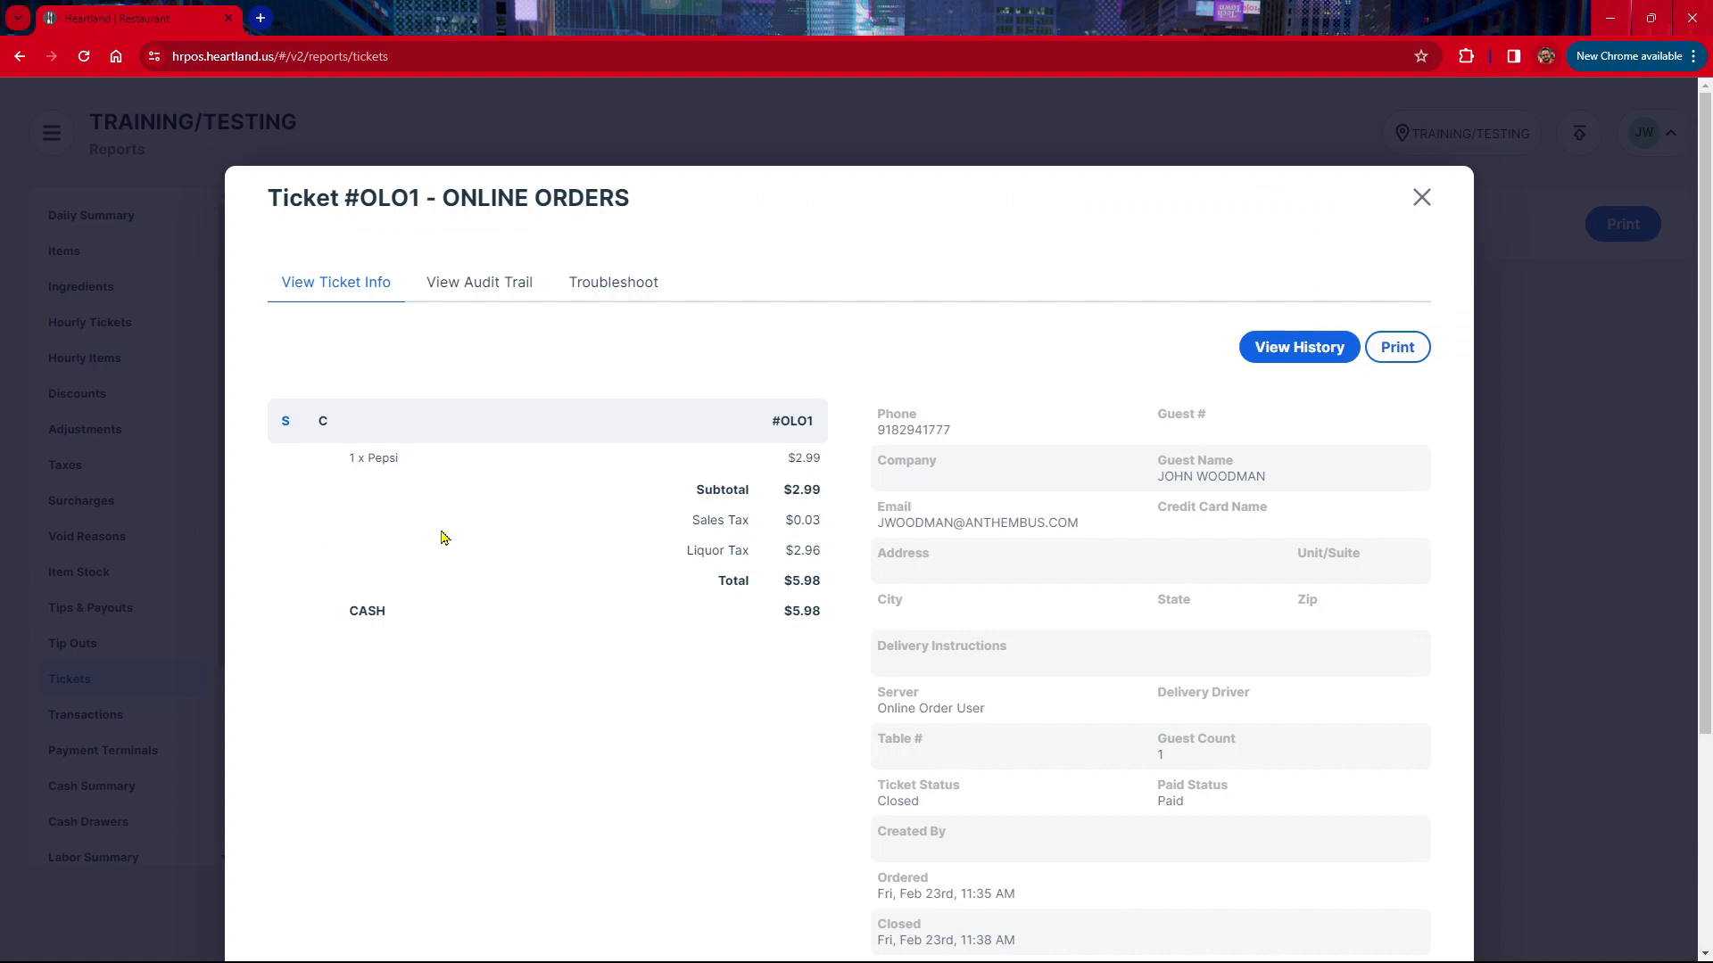
{"action": "scroll", "coordinate": [848, 582], "scroll_direction": "down", "scroll_amount": 2}
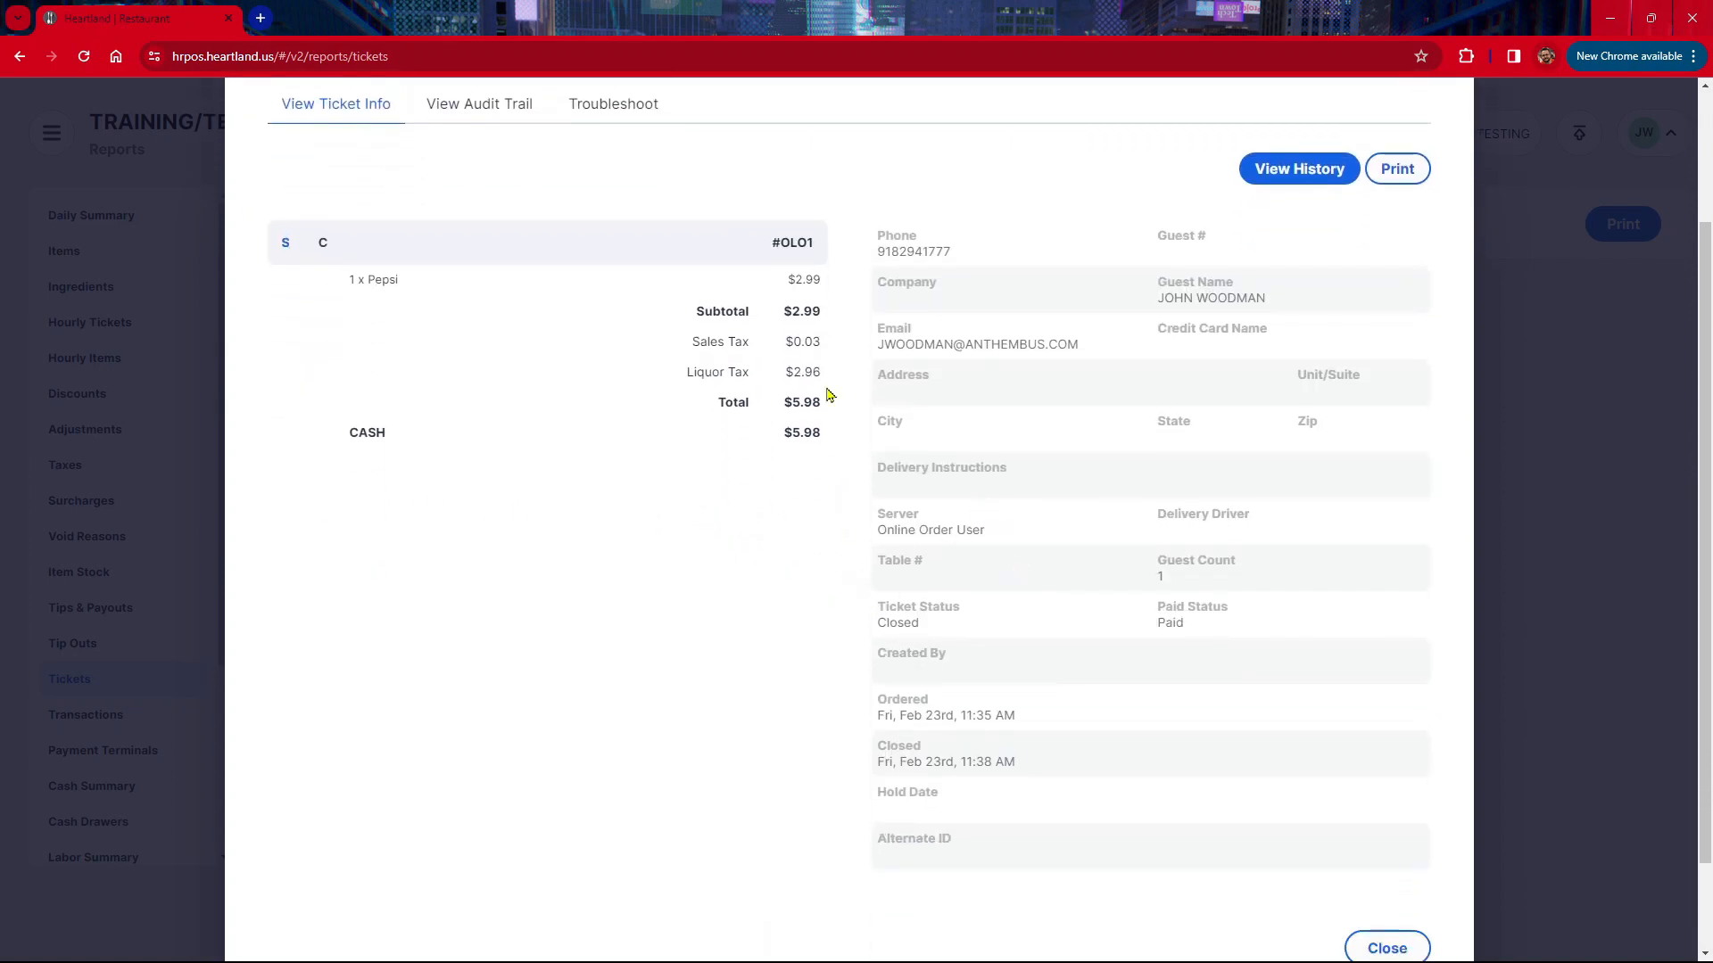
{"action": "left_click", "coordinate": [483, 123]}
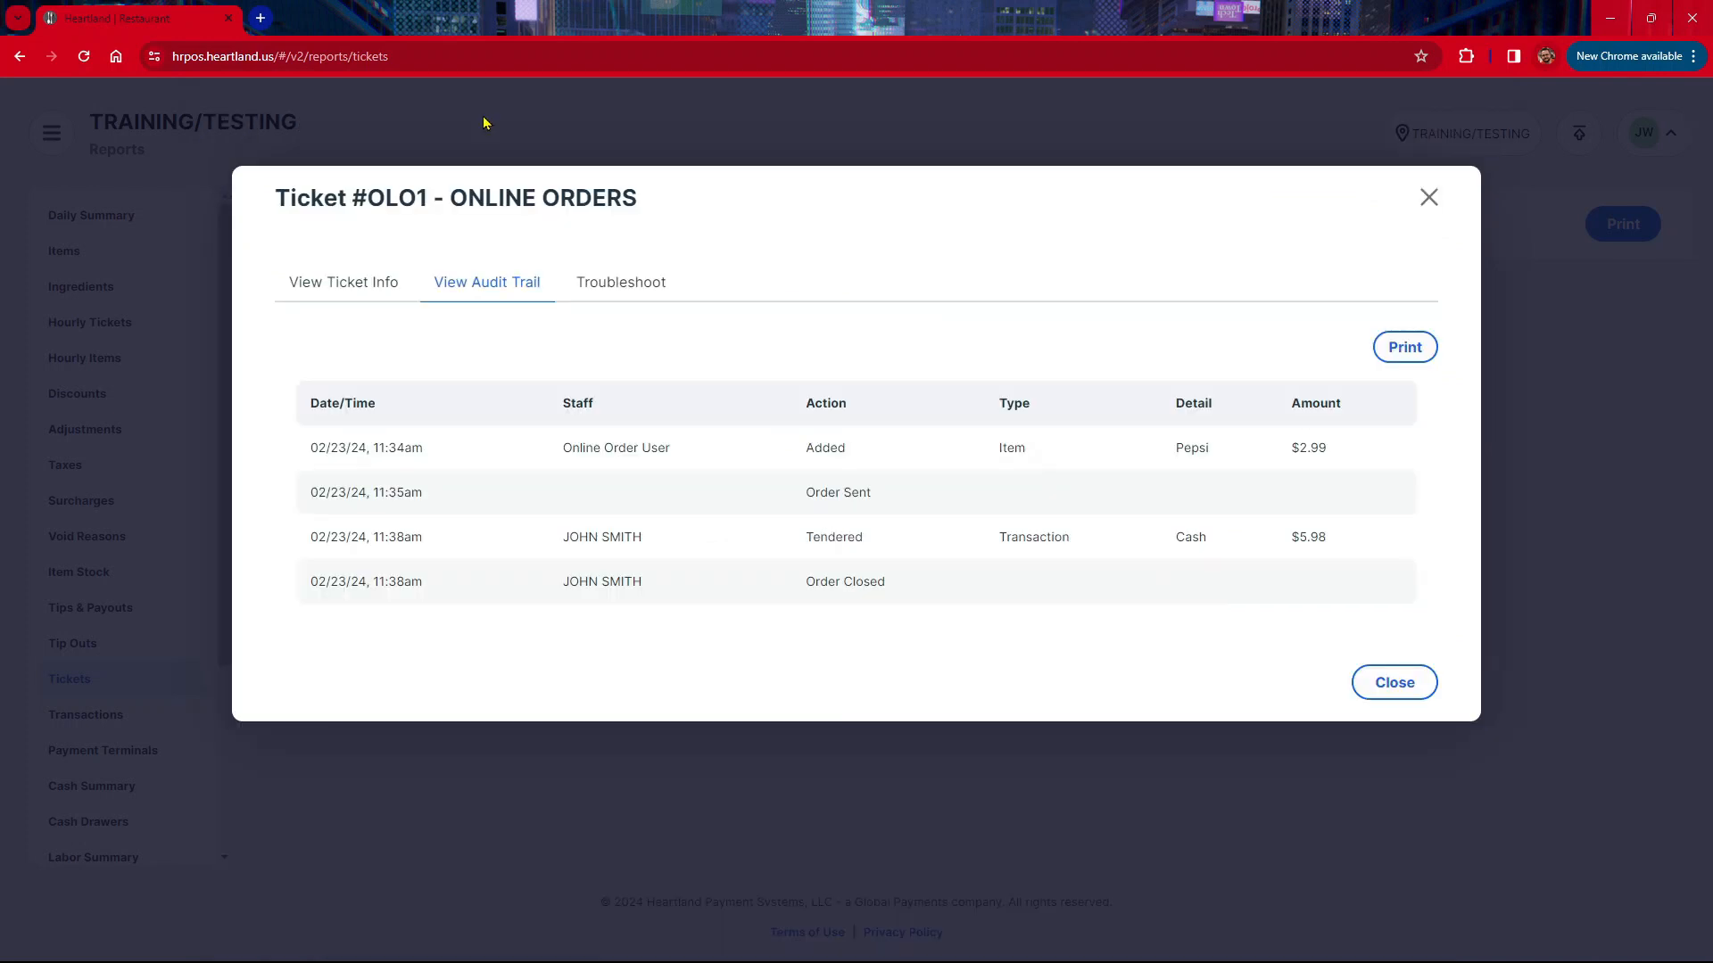
{"action": "left_click", "coordinate": [608, 287]}
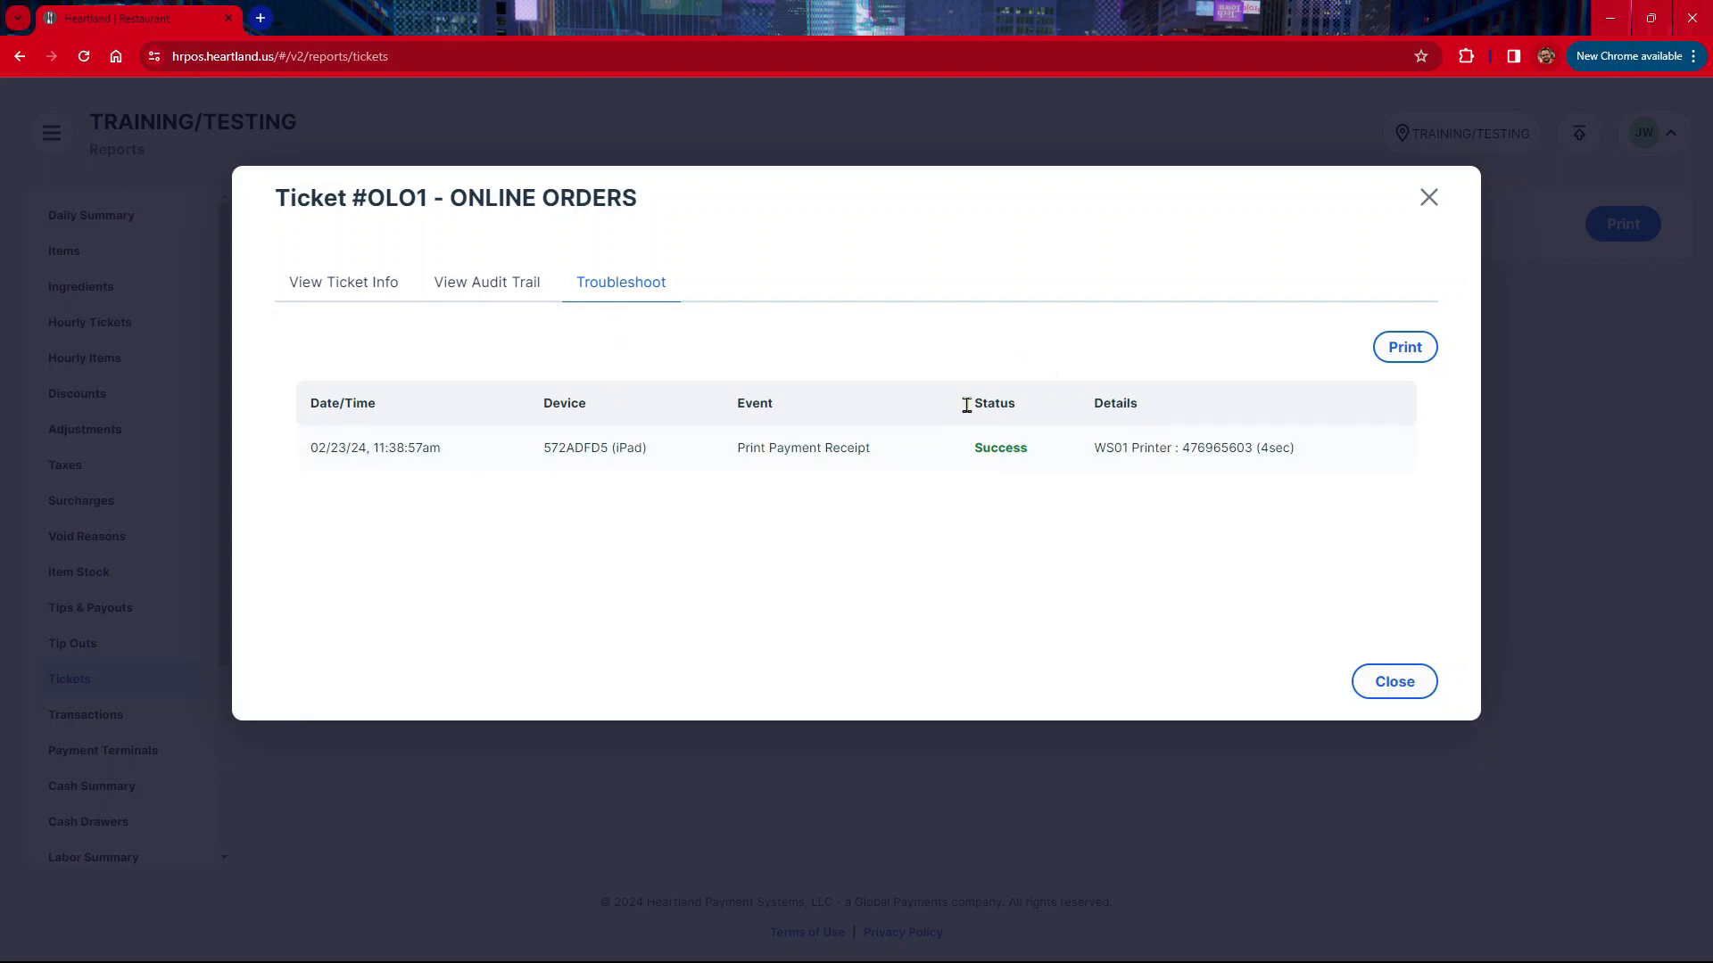
Step: Return to the online order's ticket info, show its history, review the details and close the ticket
{"action": "left_click", "coordinate": [394, 284]}
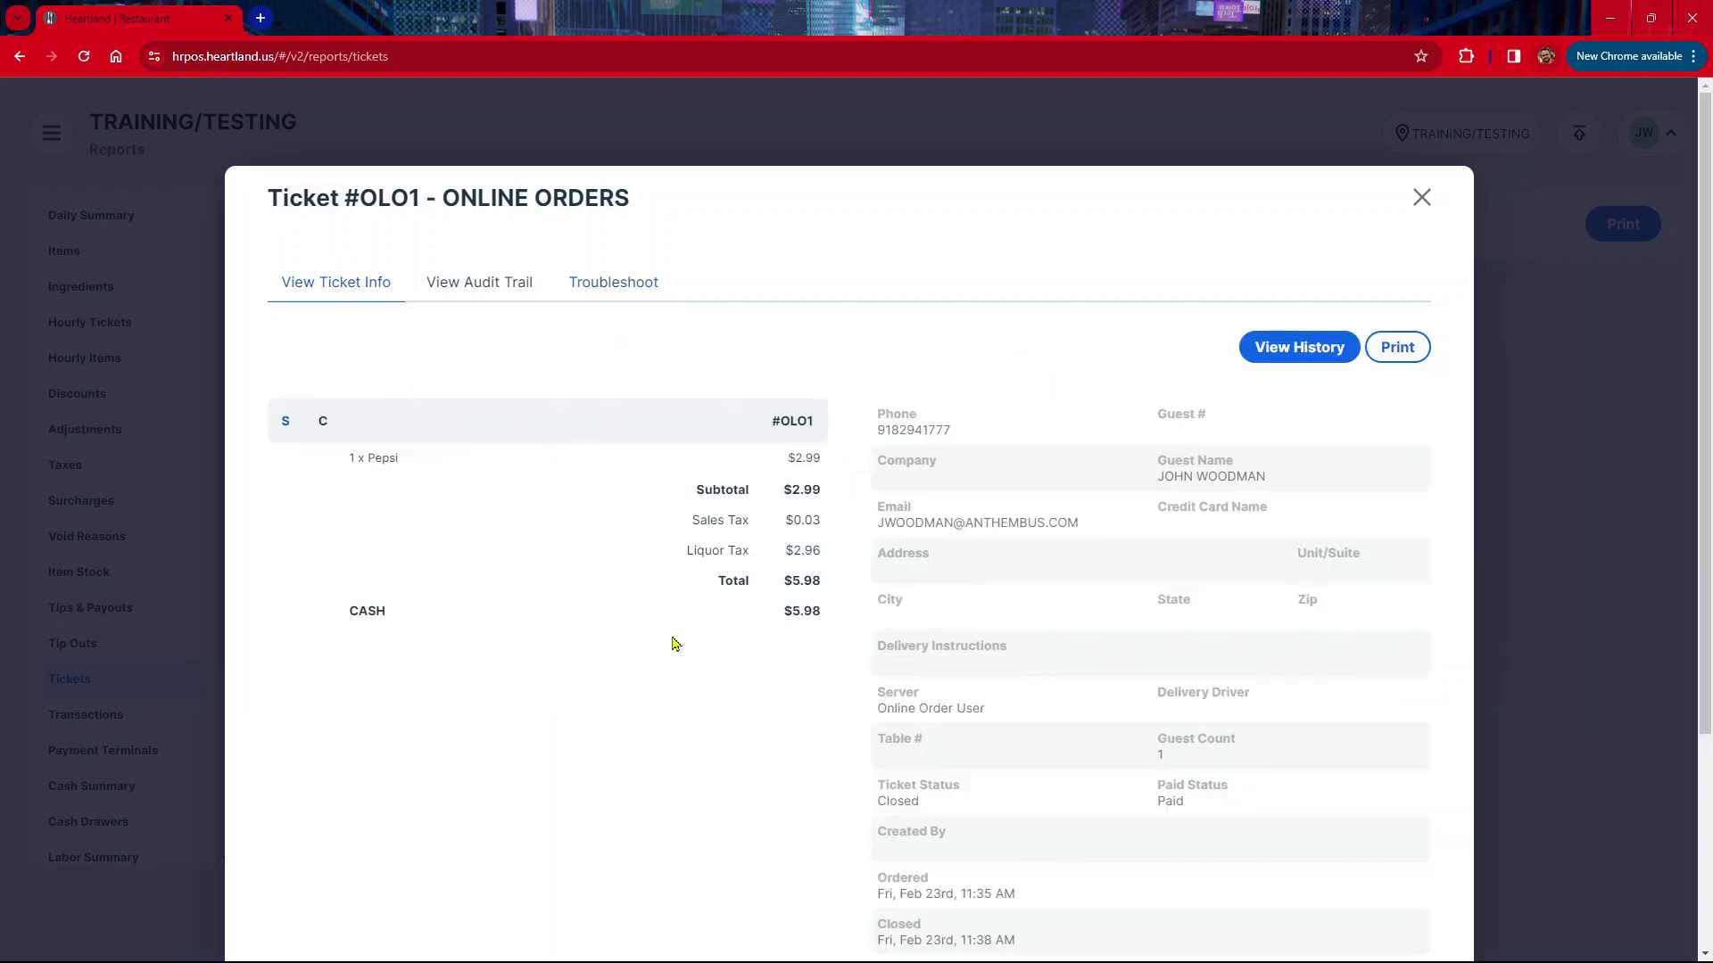
{"action": "scroll", "coordinate": [1191, 401], "scroll_direction": "down", "scroll_amount": 2}
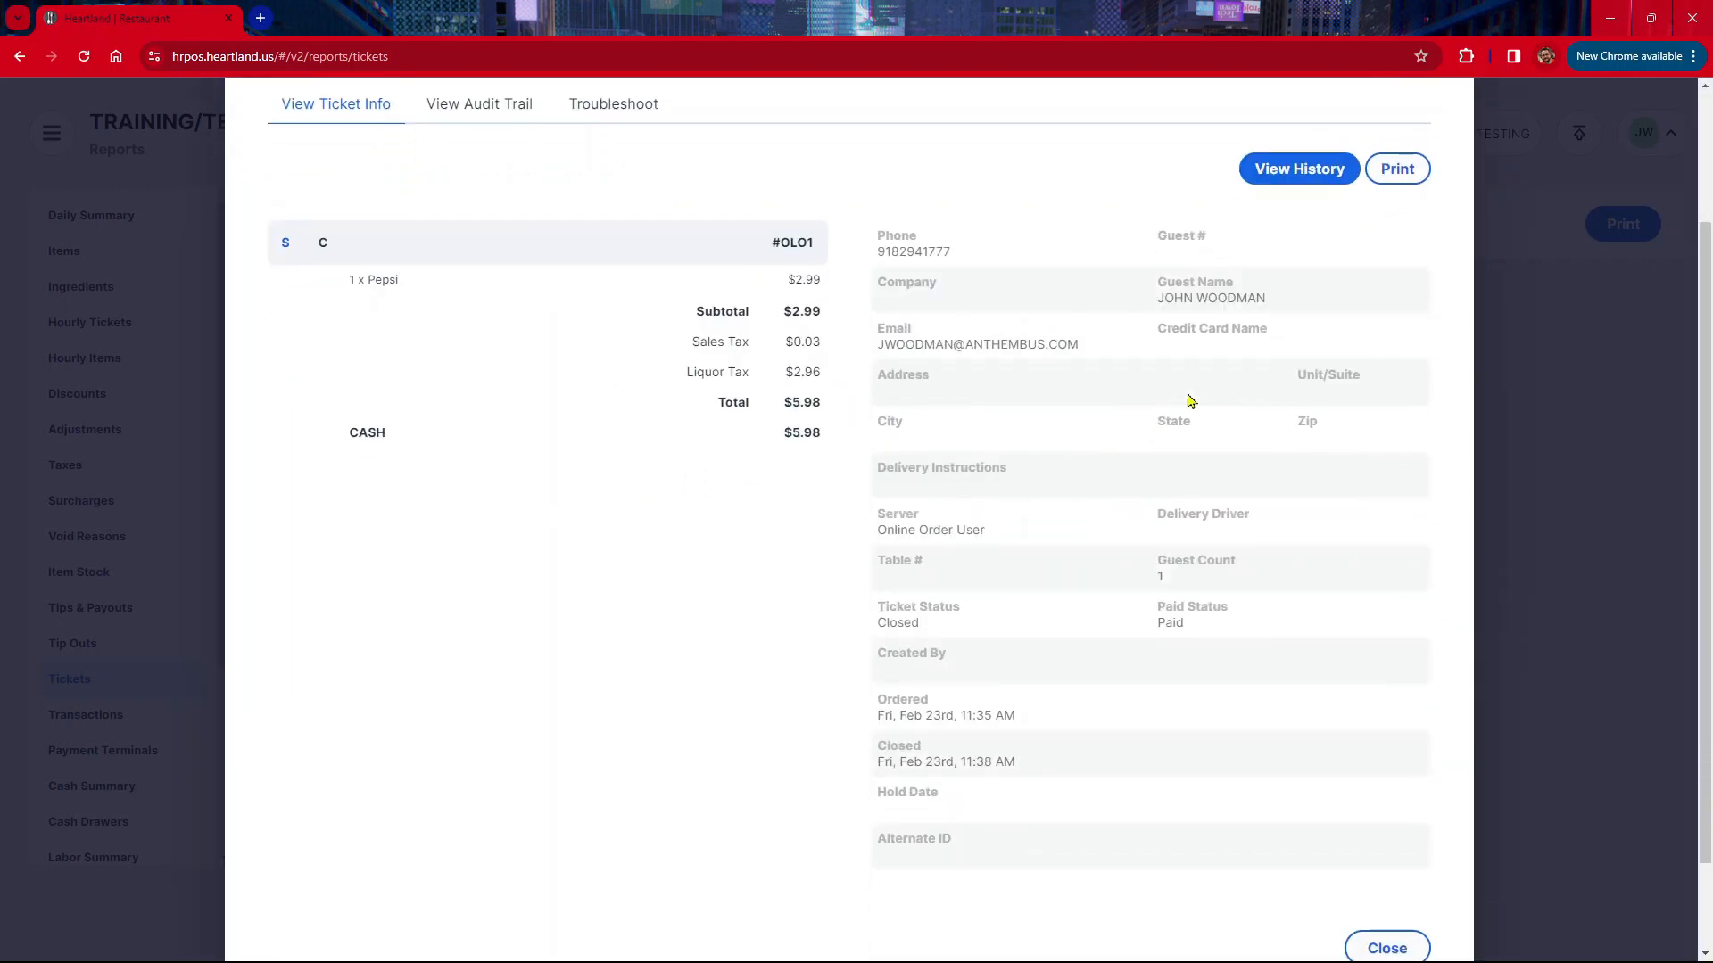
{"action": "left_click", "coordinate": [1311, 169]}
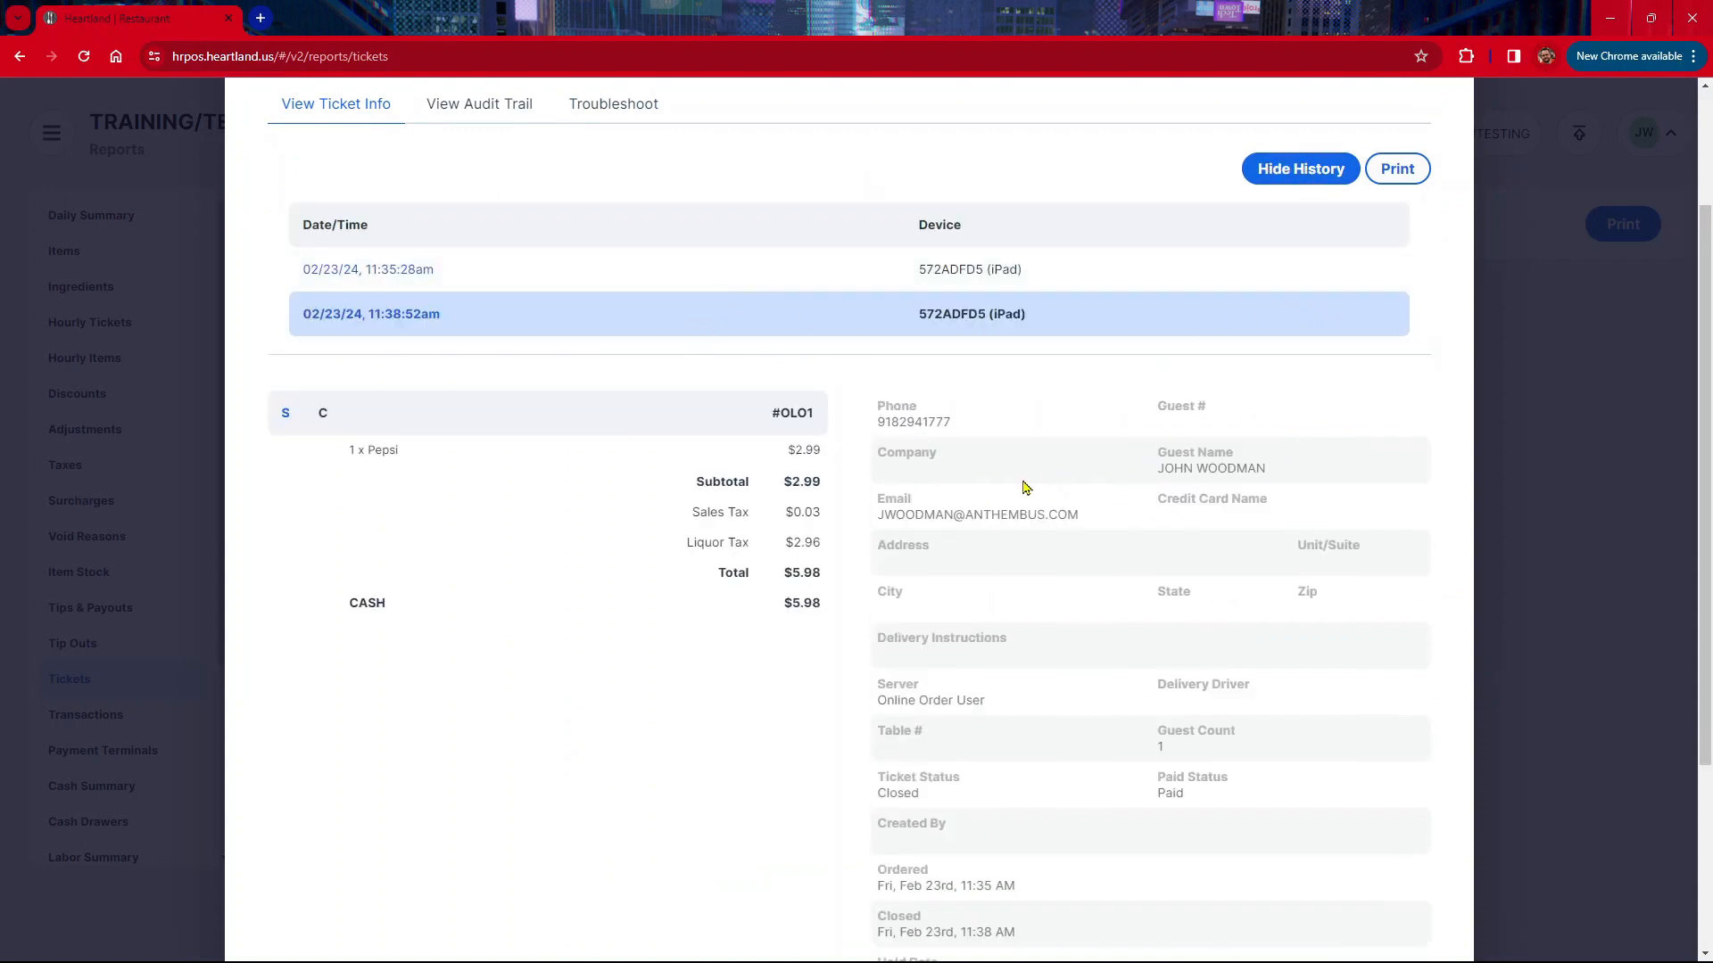
{"action": "scroll", "coordinate": [1025, 486], "scroll_direction": "down", "scroll_amount": 3}
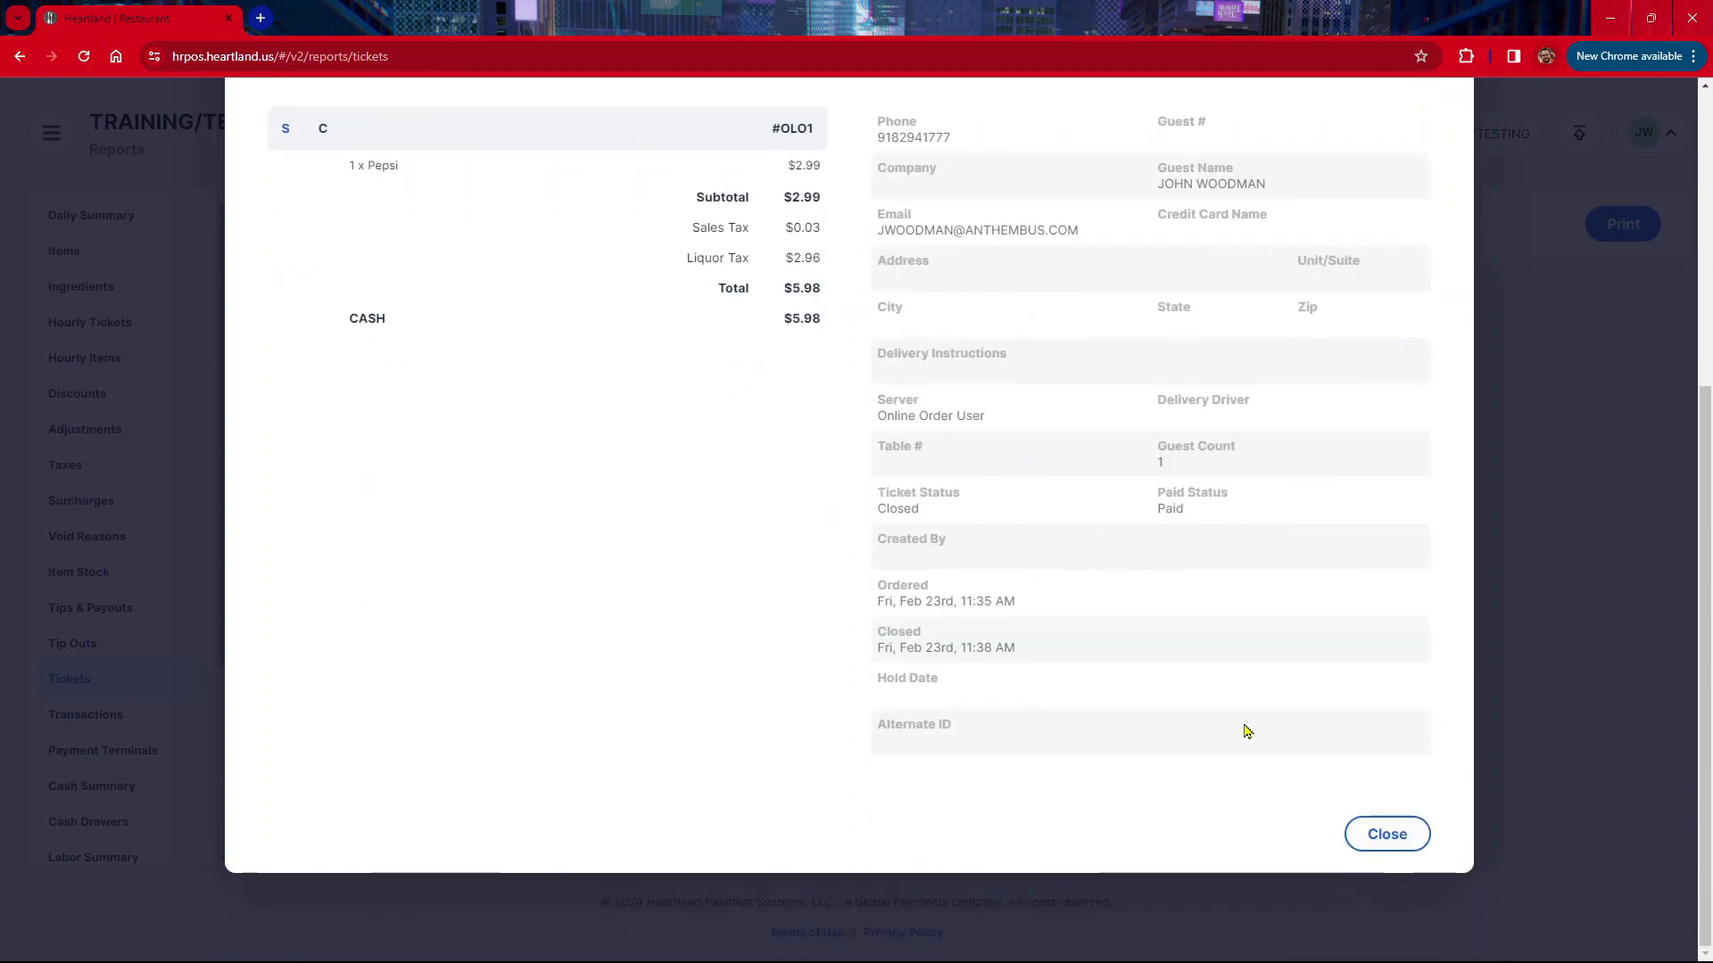
{"action": "left_click", "coordinate": [1383, 836]}
Step: Look through the whole ticket list for the selected date range and return to its beginning
{"action": "scroll", "coordinate": [1022, 527], "scroll_direction": "down", "scroll_amount": 1}
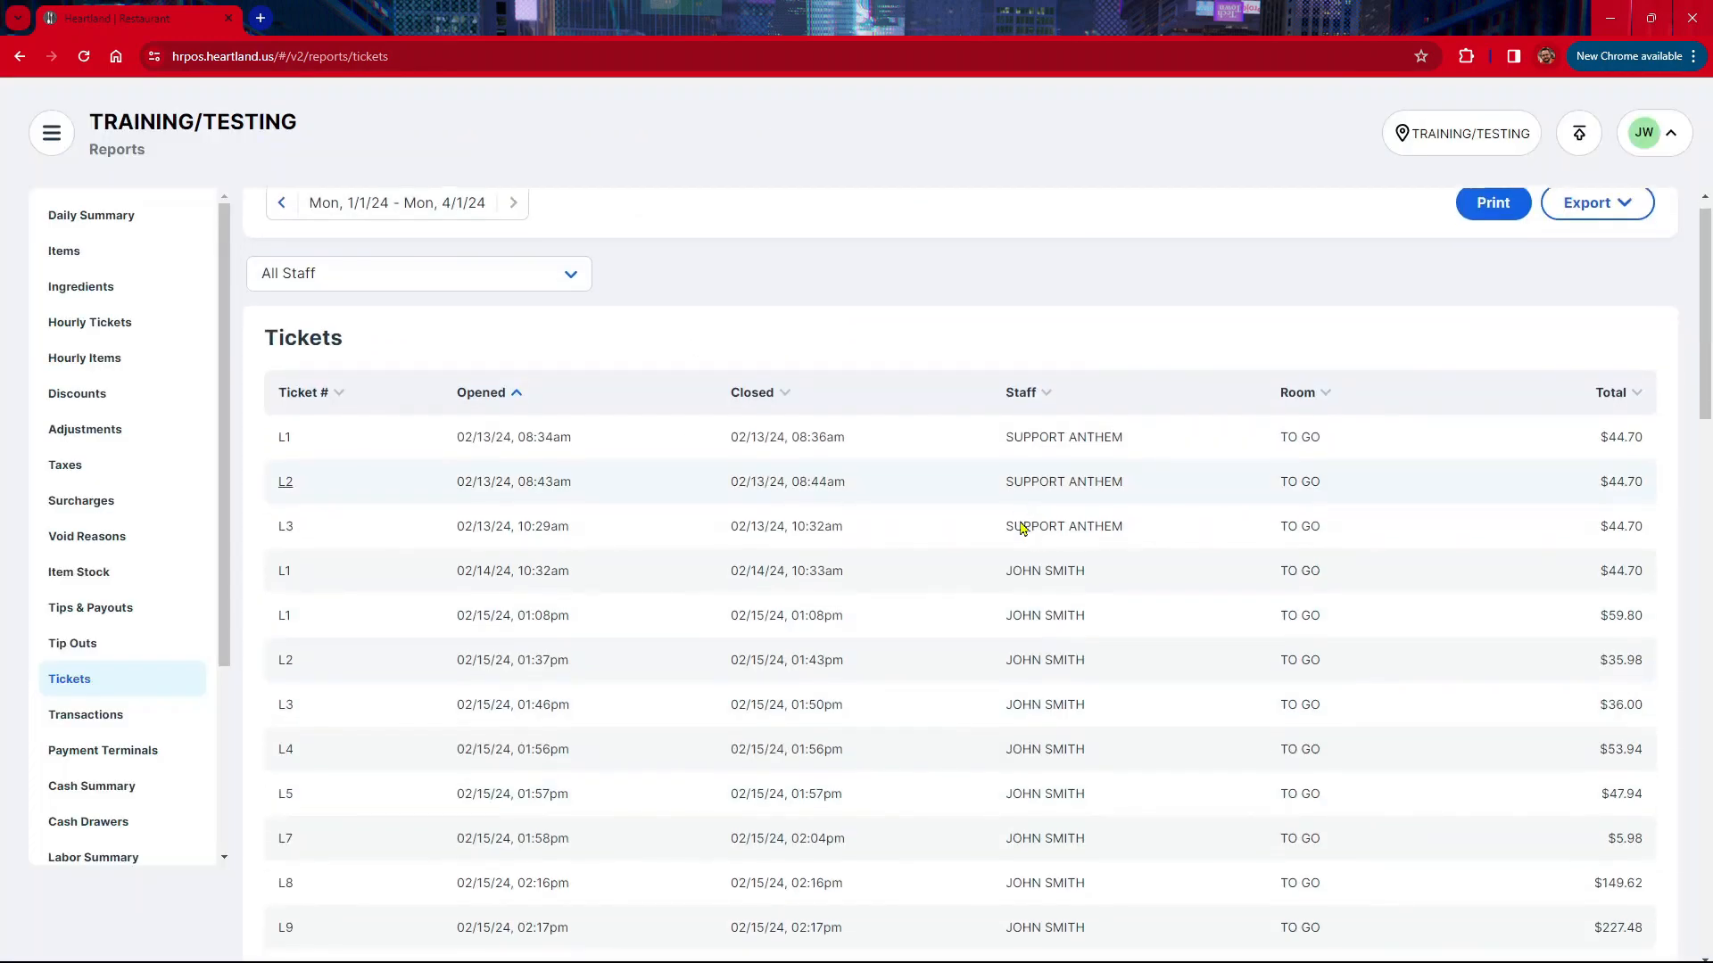
{"action": "scroll", "coordinate": [1023, 528], "scroll_direction": "down", "scroll_amount": 2}
{"action": "scroll", "coordinate": [1023, 527], "scroll_direction": "up", "scroll_amount": 1}
{"action": "scroll", "coordinate": [1022, 527], "scroll_direction": "down", "scroll_amount": 3}
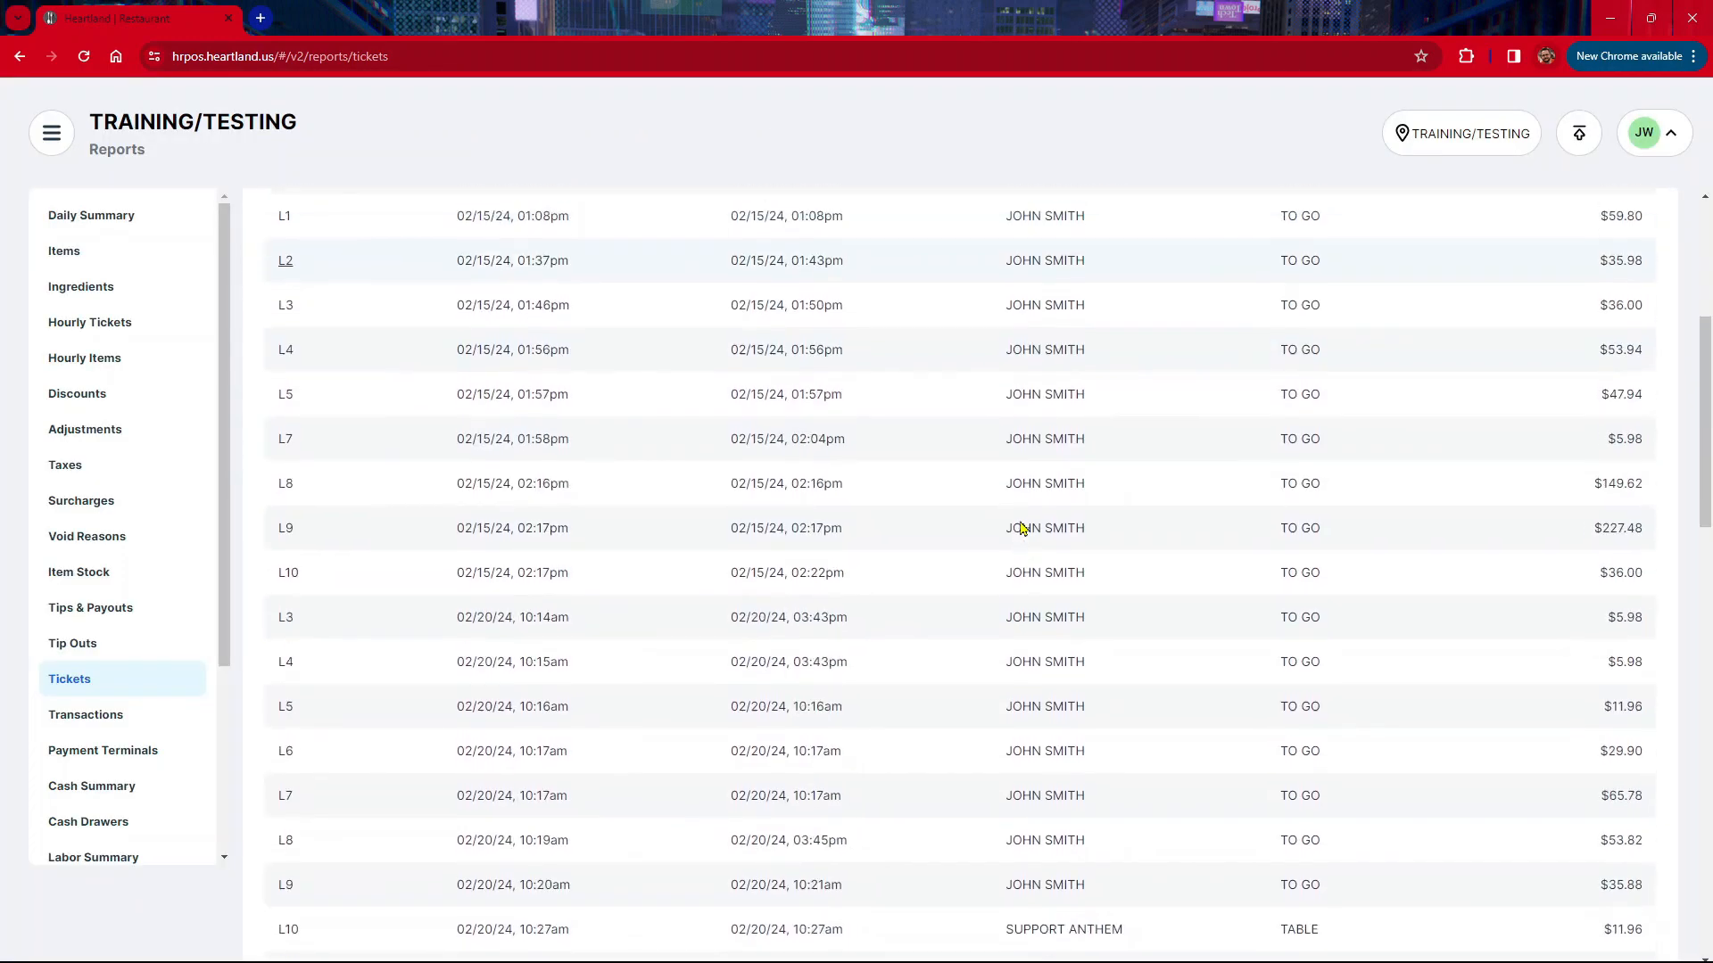
{"action": "scroll", "coordinate": [1023, 527], "scroll_direction": "up", "scroll_amount": 5}
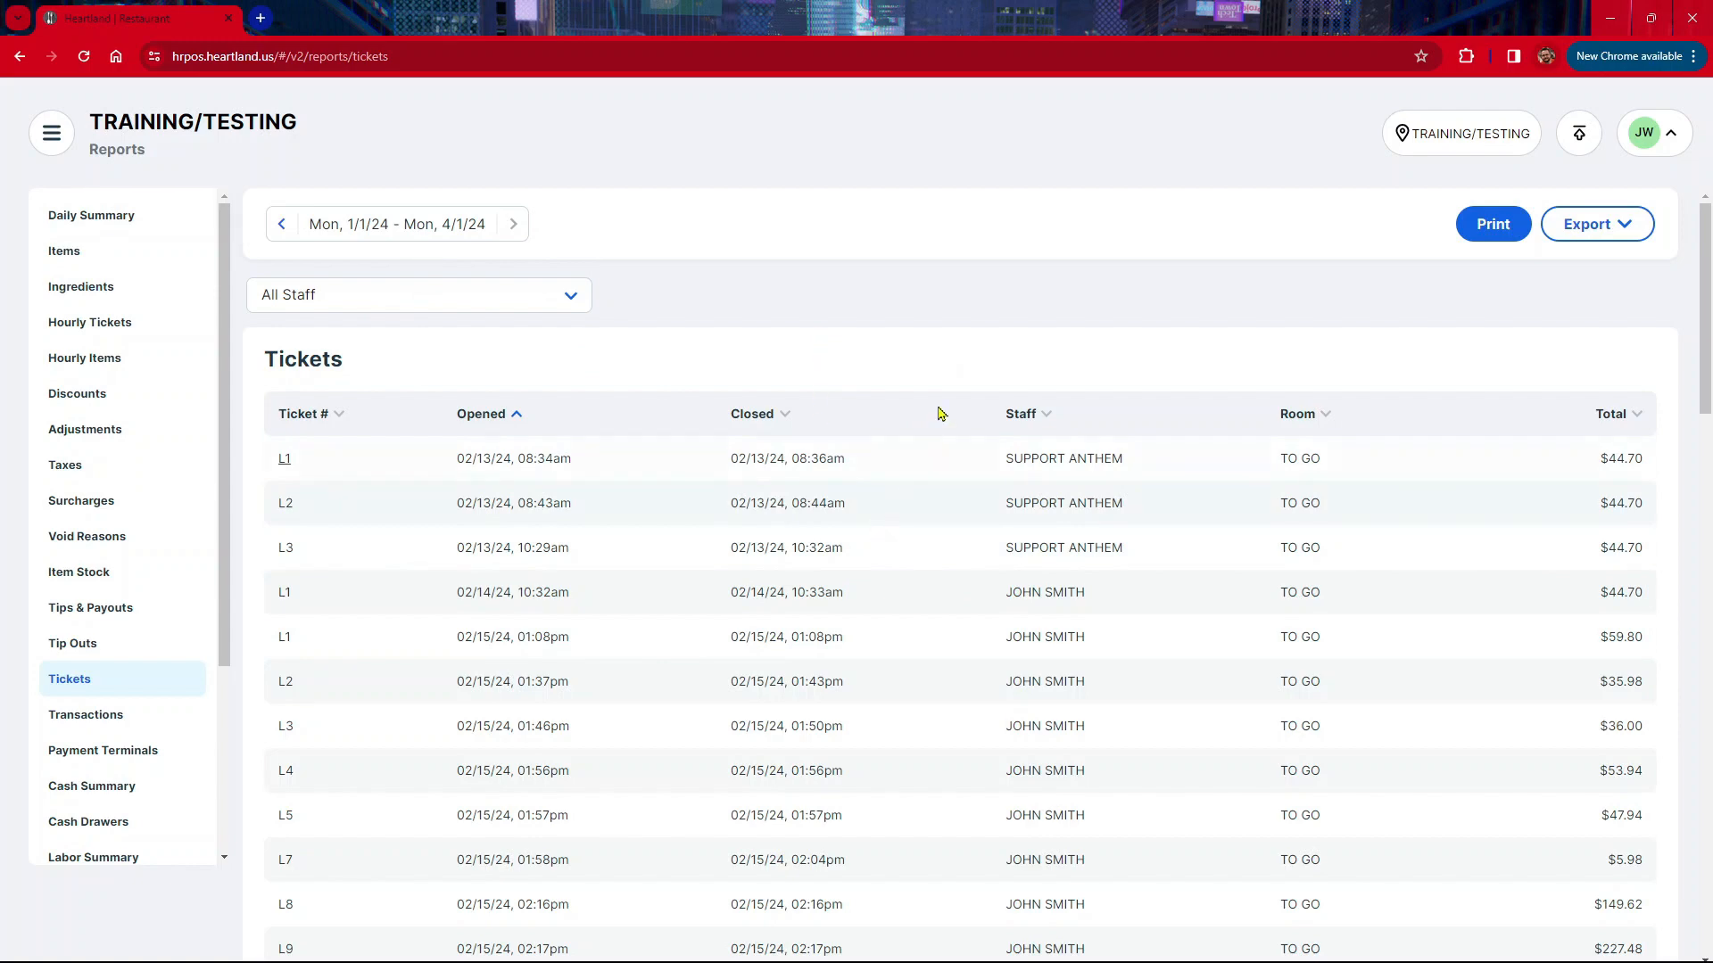
{"action": "scroll", "coordinate": [1331, 641], "scroll_direction": "down", "scroll_amount": 15}
{"action": "scroll", "coordinate": [1330, 641], "scroll_direction": "down", "scroll_amount": 5}
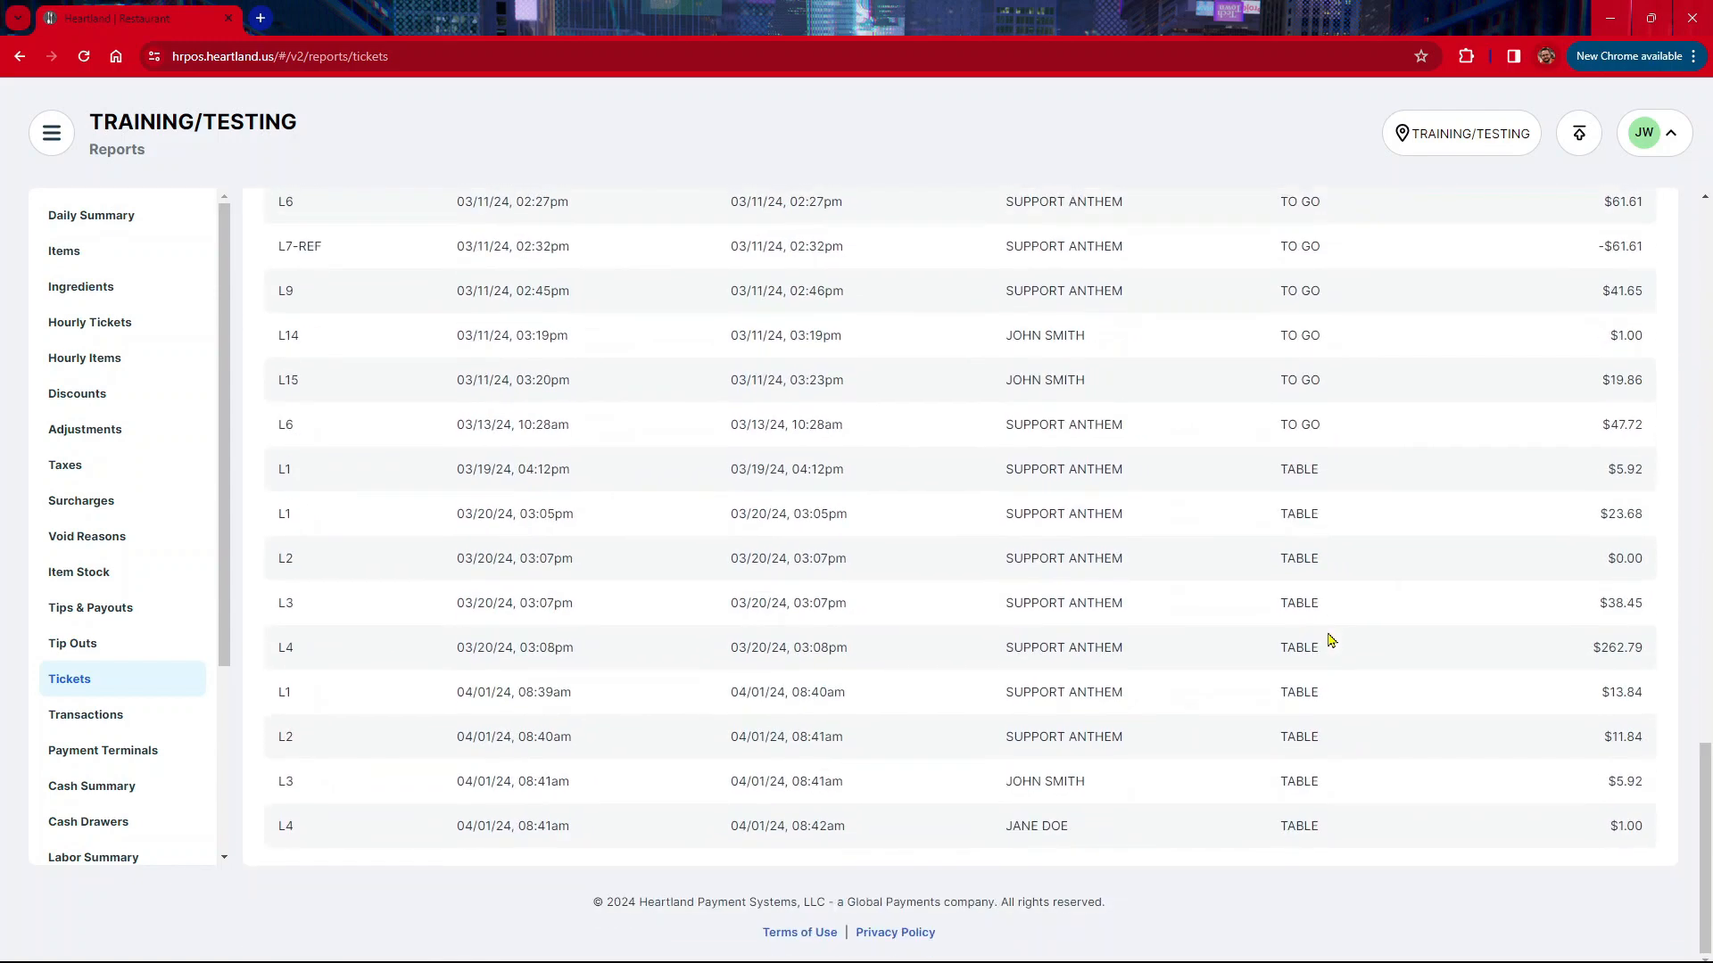
{"action": "scroll", "coordinate": [1331, 640], "scroll_direction": "up", "scroll_amount": 20}
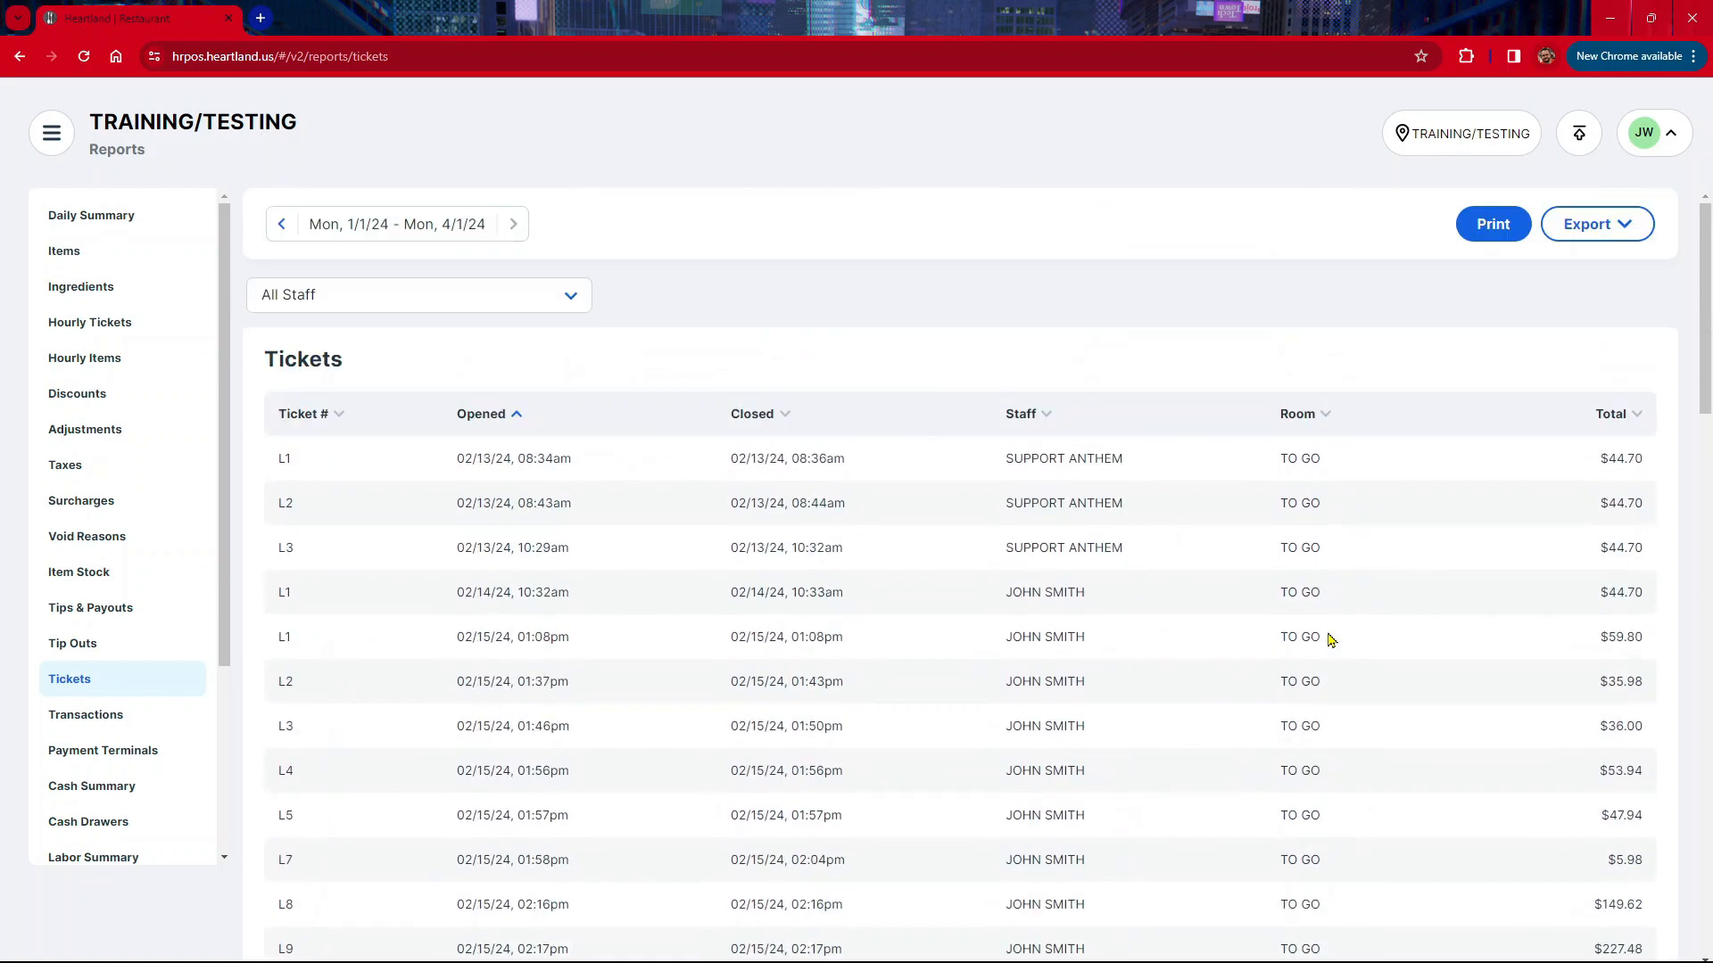